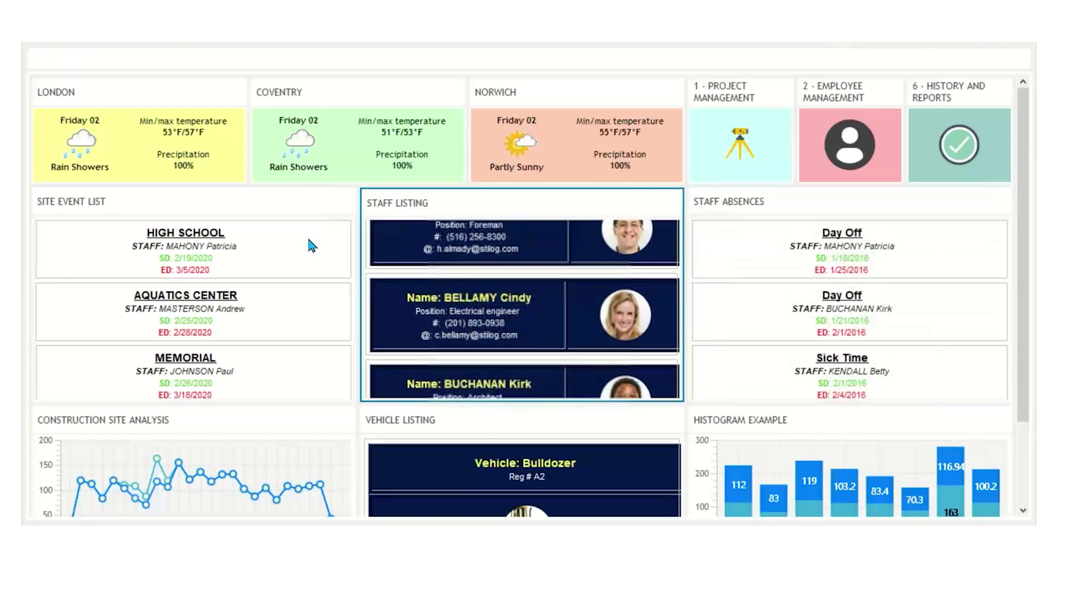
# Step: Open the 1 - Project Management site schedule
pyautogui.scroll(-3, 1018, 110)
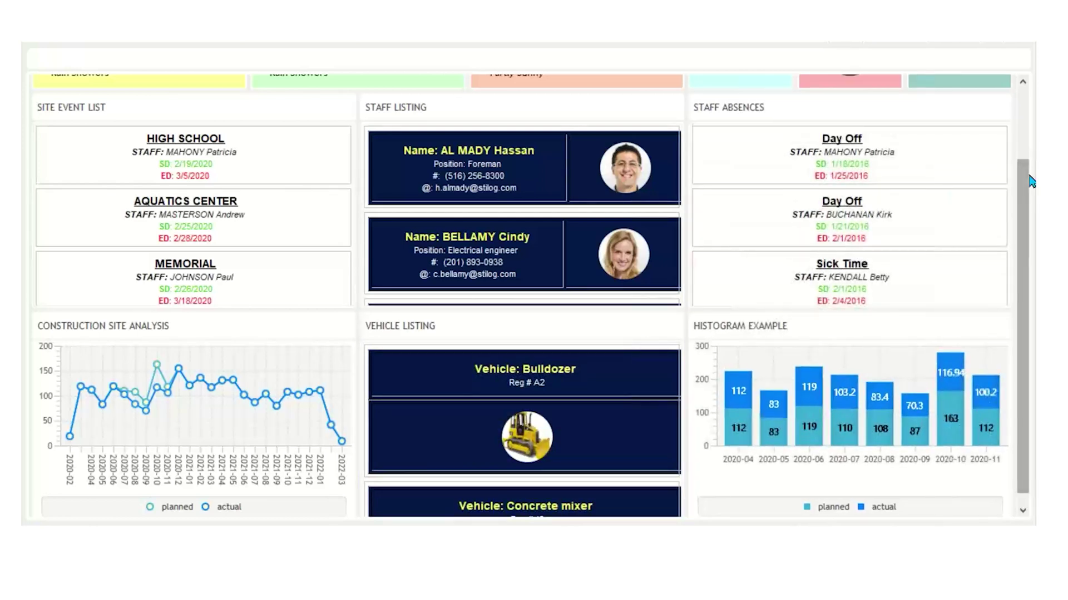
pyautogui.moveTo(1026, 178); pyautogui.dragTo(1027, 100)
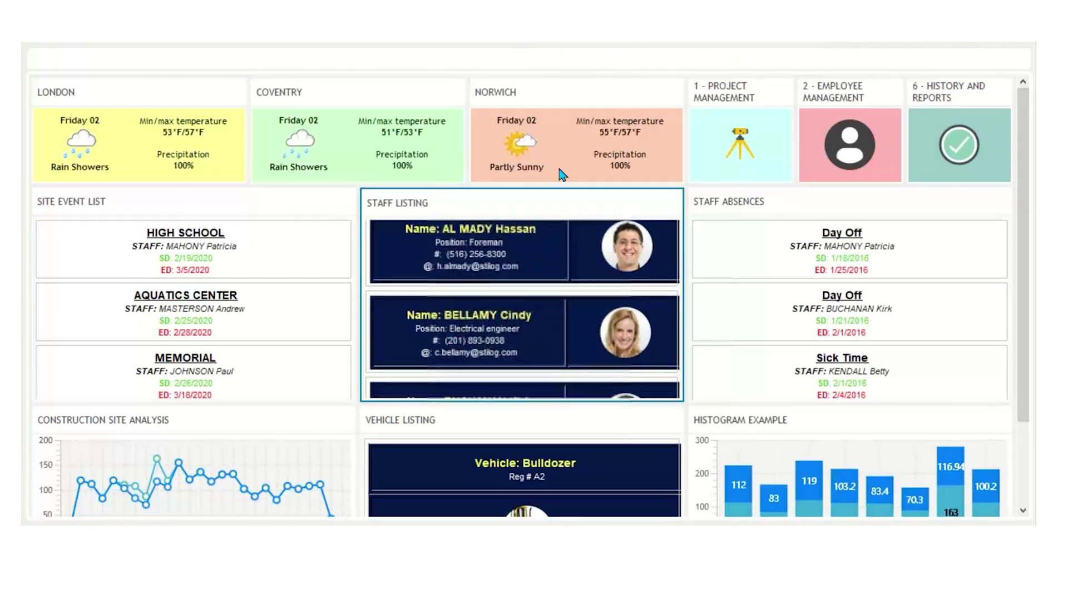
pyautogui.click(743, 141)
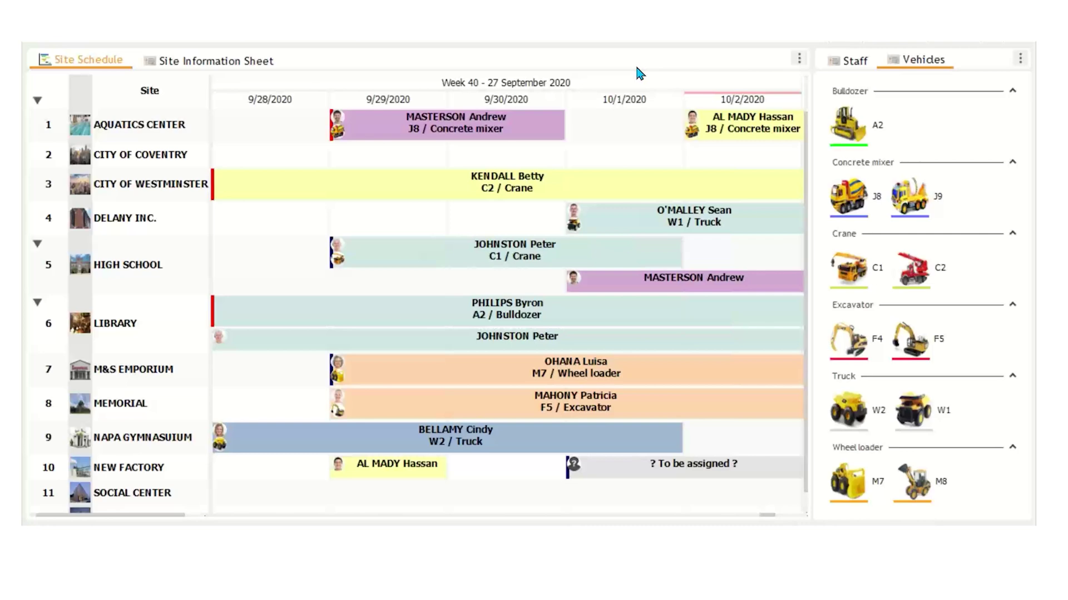
# Step: Check the AQUATICS CENTER project's map location and booked events, then close its details
pyautogui.click(151, 134)
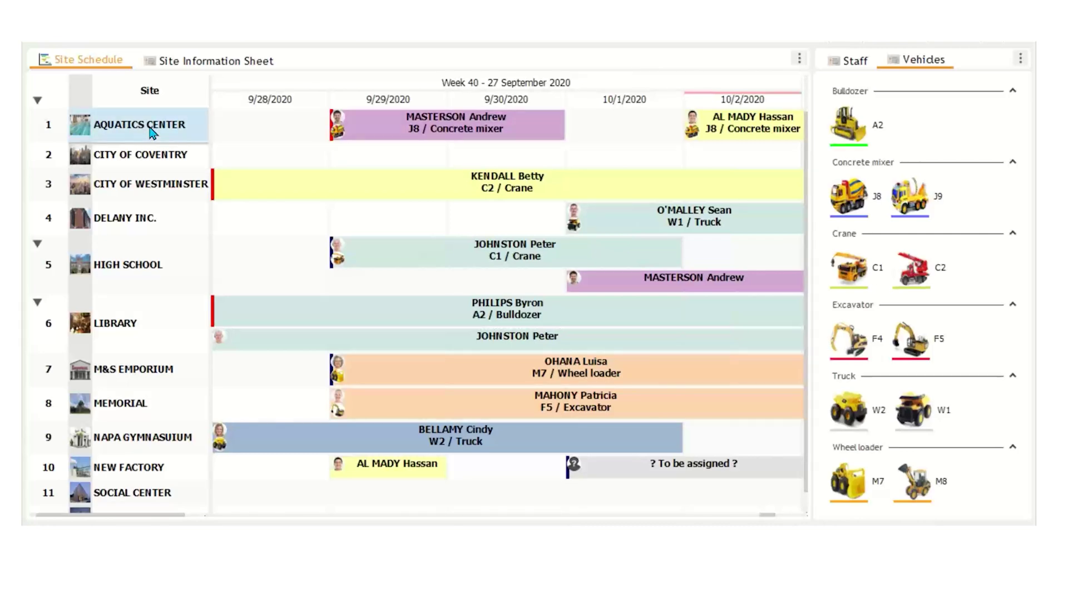
pyautogui.doubleClick(152, 133)
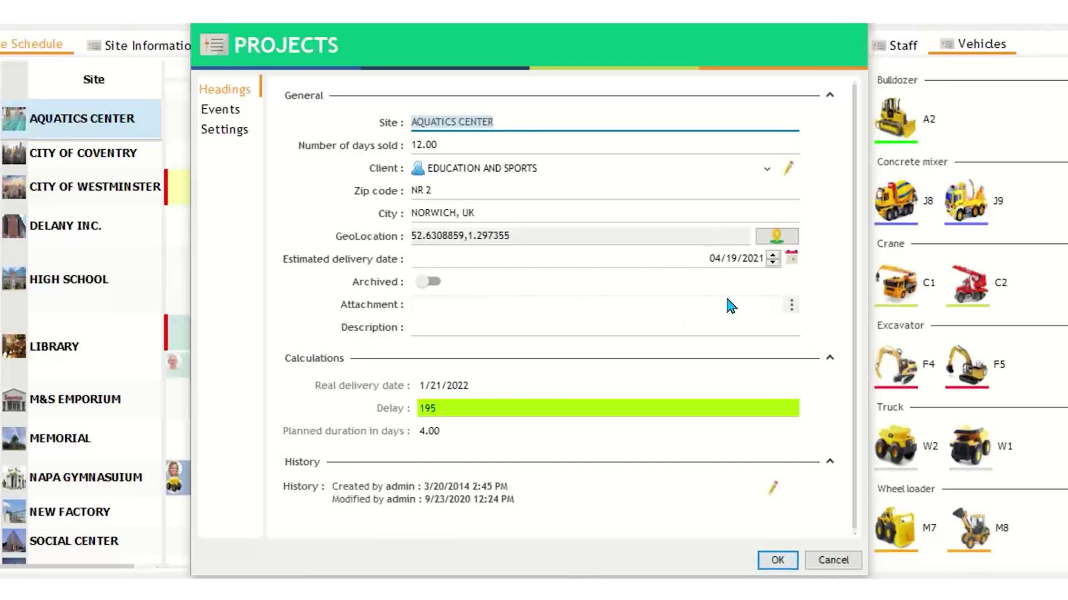
pyautogui.click(772, 243)
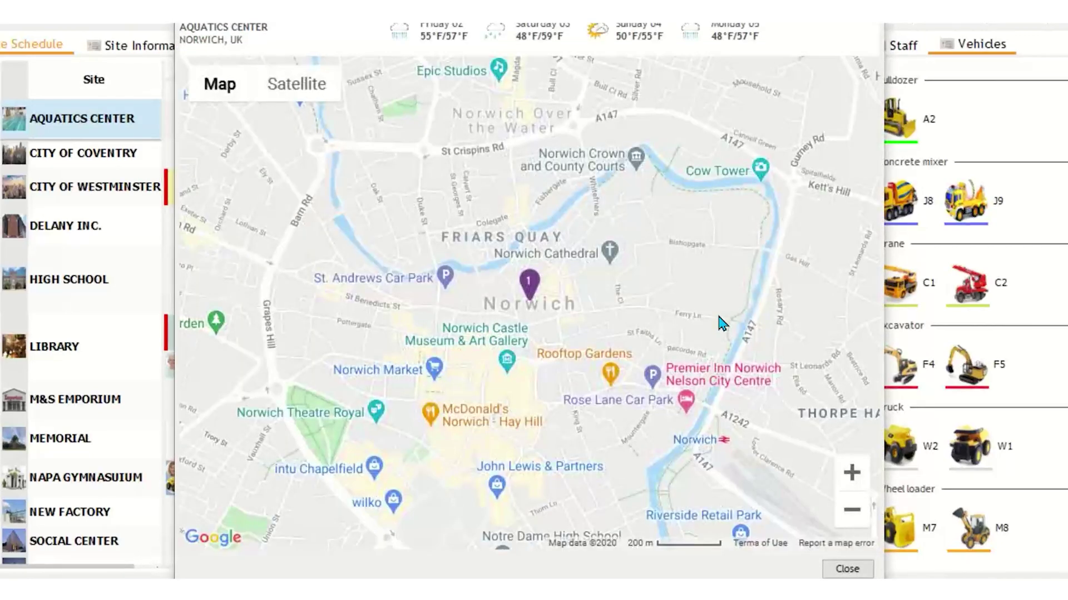
pyautogui.click(847, 569)
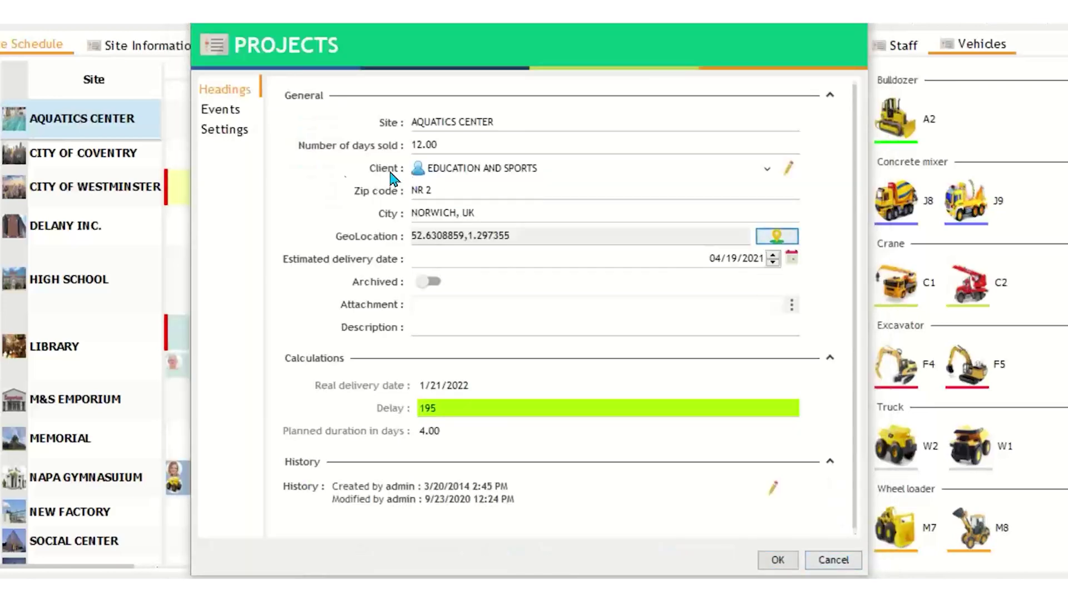
pyautogui.click(221, 112)
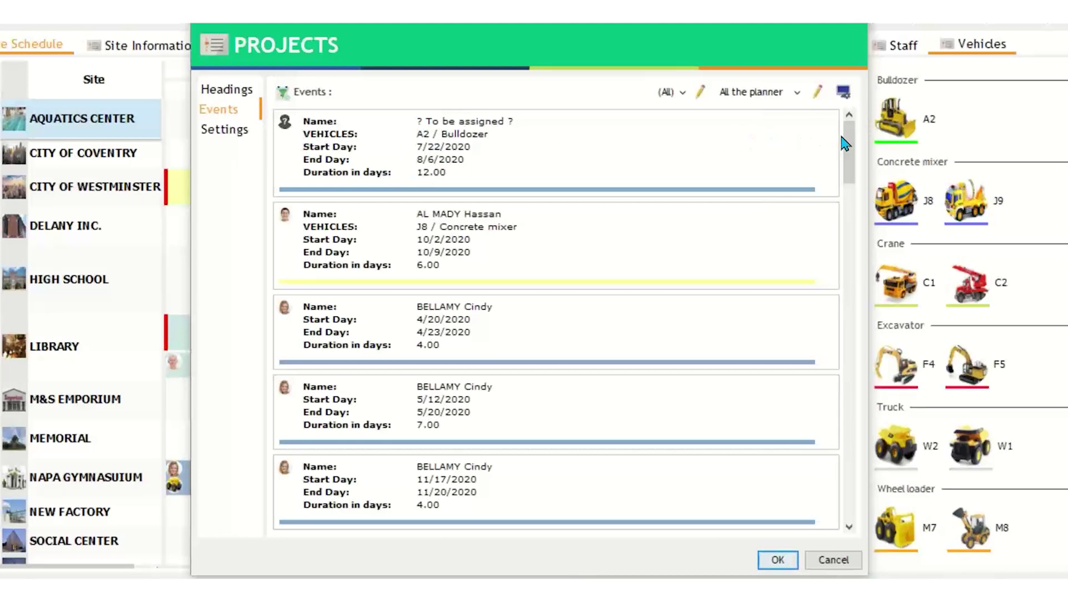
pyautogui.moveTo(846, 142)
pyautogui.mouseDown()
pyautogui.moveTo(845, 187)
pyautogui.moveTo(845, 138)
pyautogui.mouseUp()
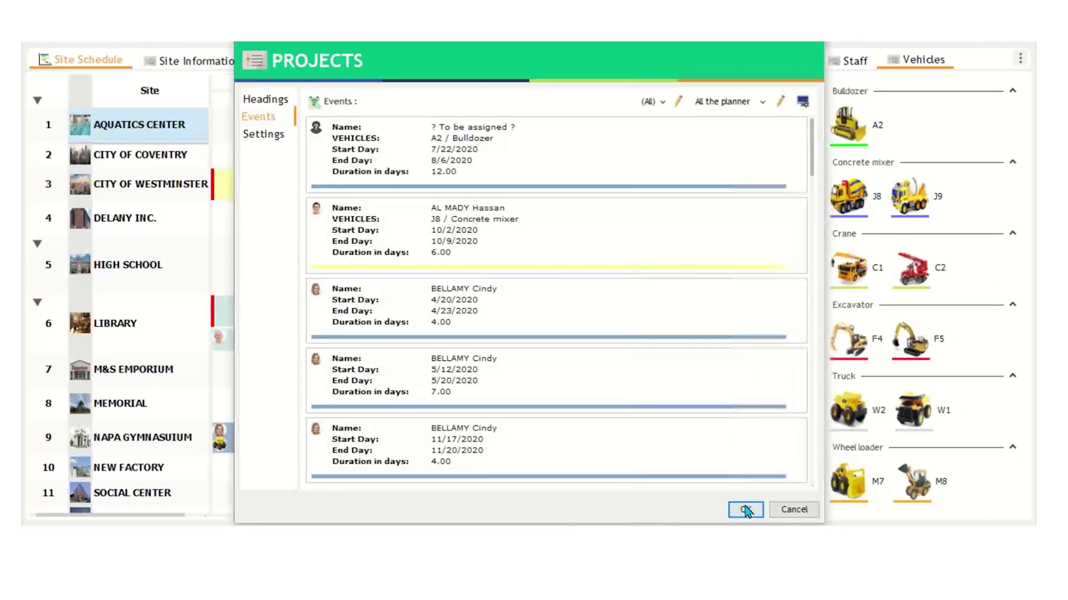
pyautogui.click(746, 510)
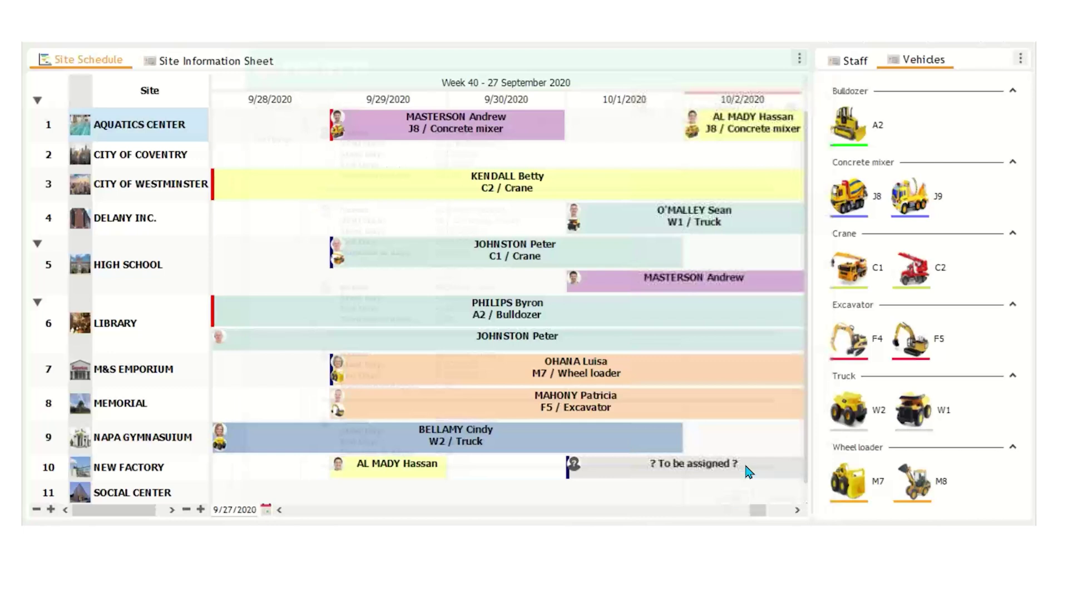
# Step: Add Wallboard to the architect's skills from the Staff list and save the employee record
pyautogui.click(846, 62)
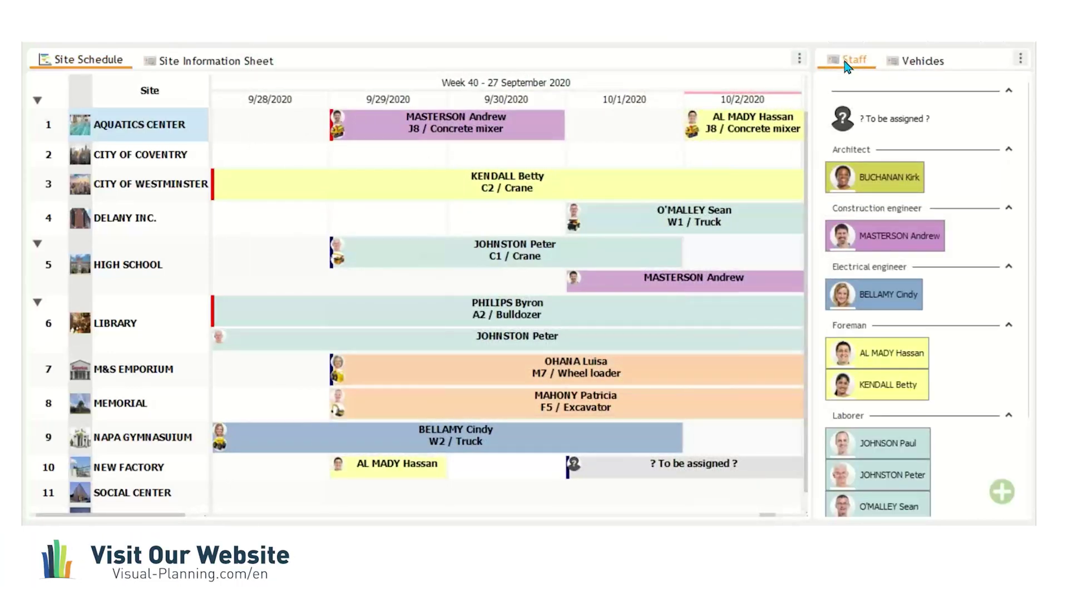
pyautogui.click(885, 193)
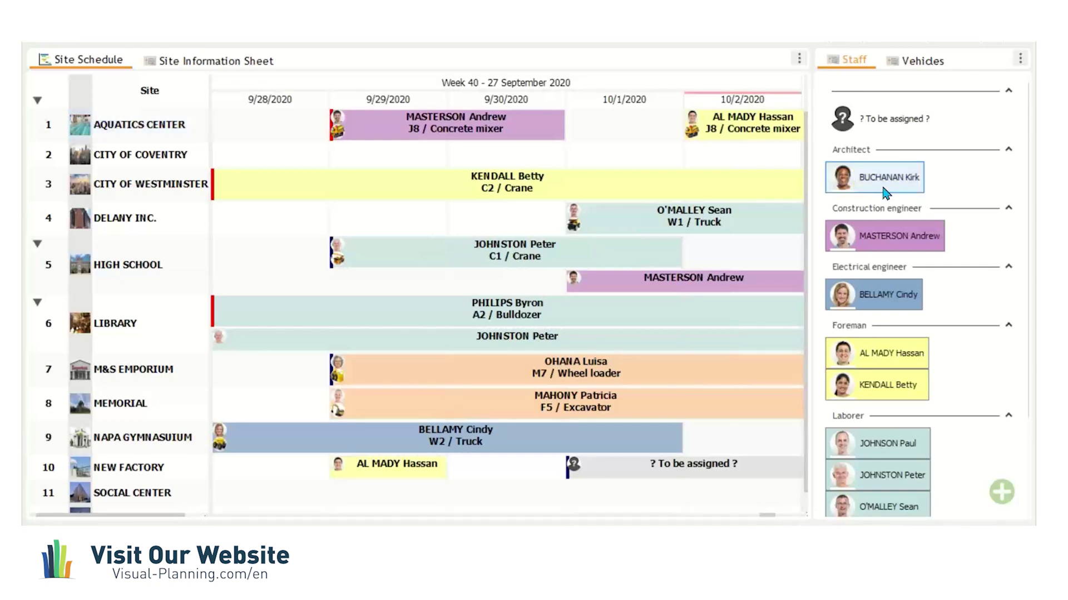
pyautogui.doubleClick(885, 193)
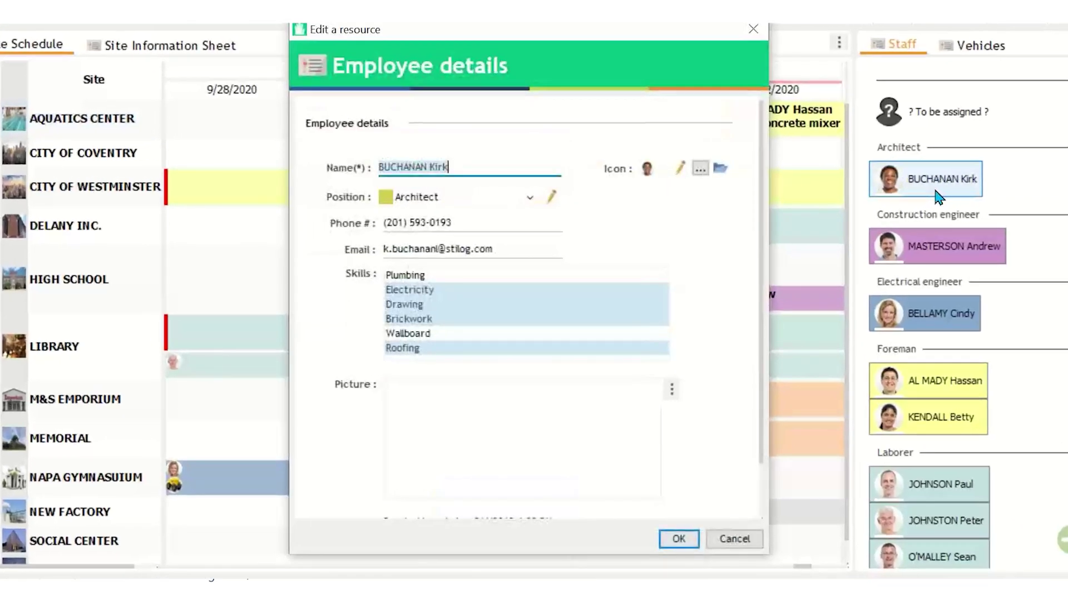
pyautogui.click(667, 285)
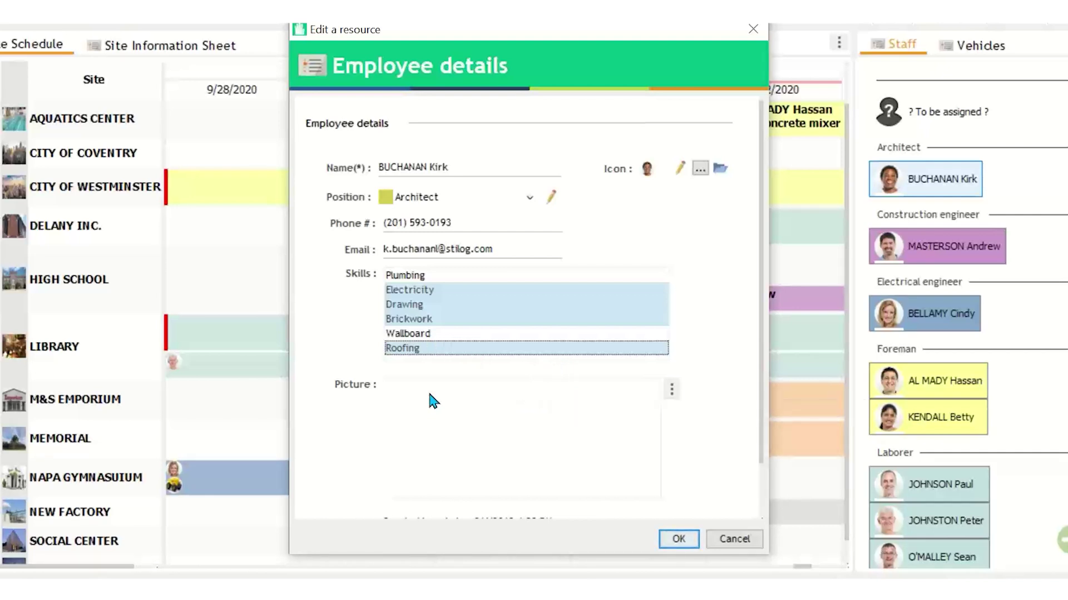
pyautogui.click(432, 336)
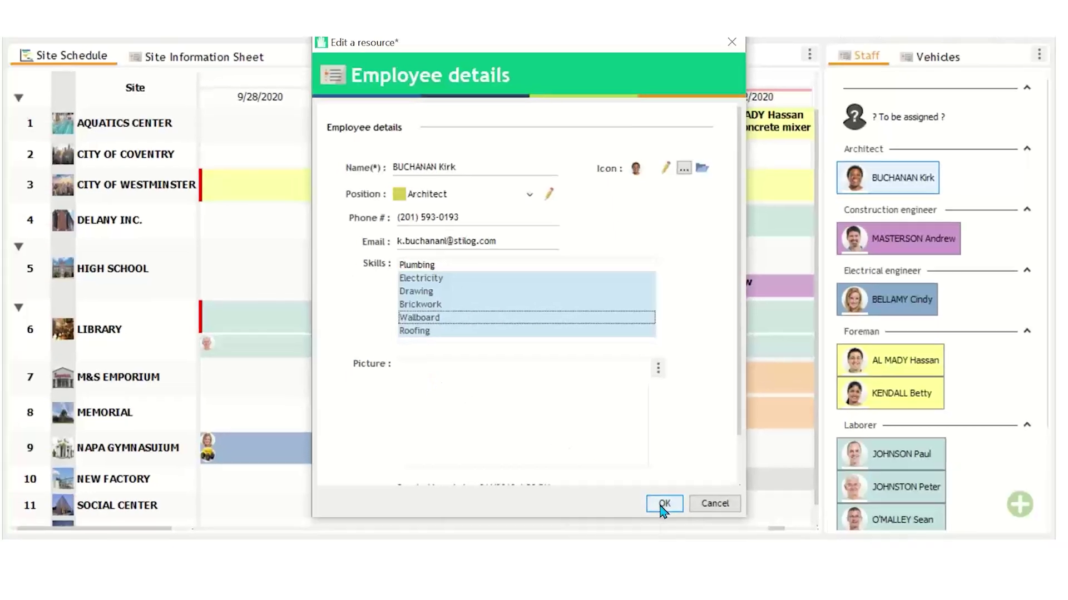
pyautogui.click(678, 539)
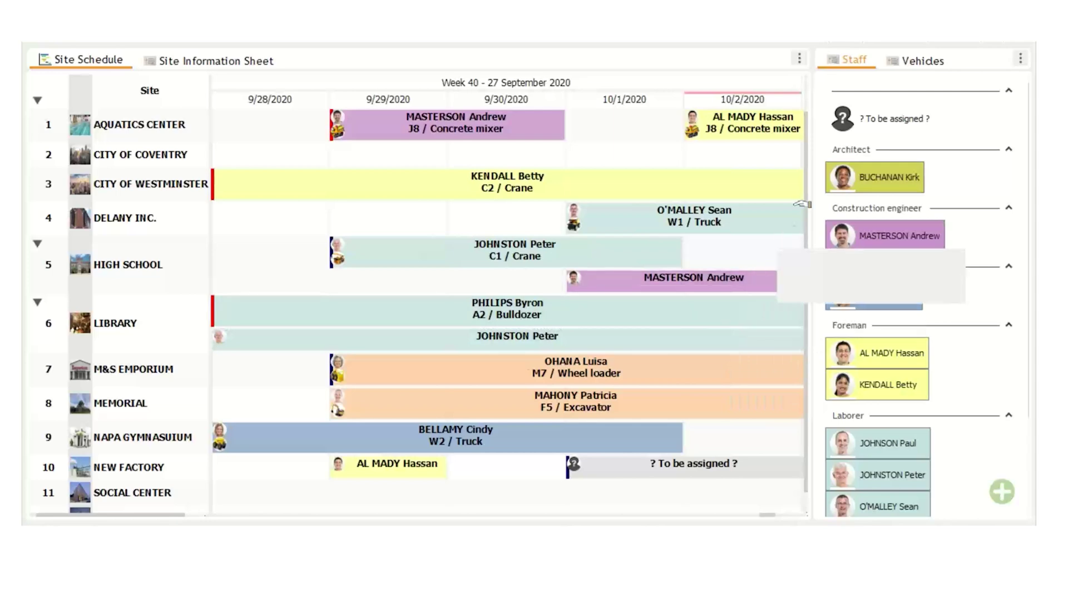
# Step: From the Vehicles list, review concrete mixer J8's booked events and close its record
pyautogui.click(911, 62)
pyautogui.doubleClick(849, 195)
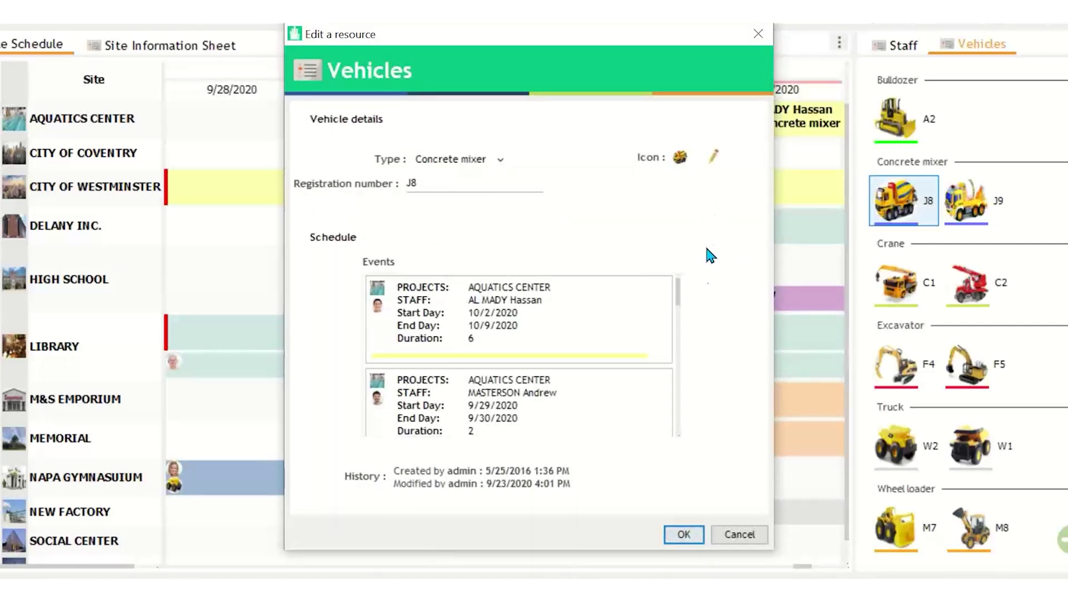
pyautogui.moveTo(675, 300)
pyautogui.mouseDown()
pyautogui.moveTo(669, 326)
pyautogui.moveTo(675, 287)
pyautogui.mouseUp()
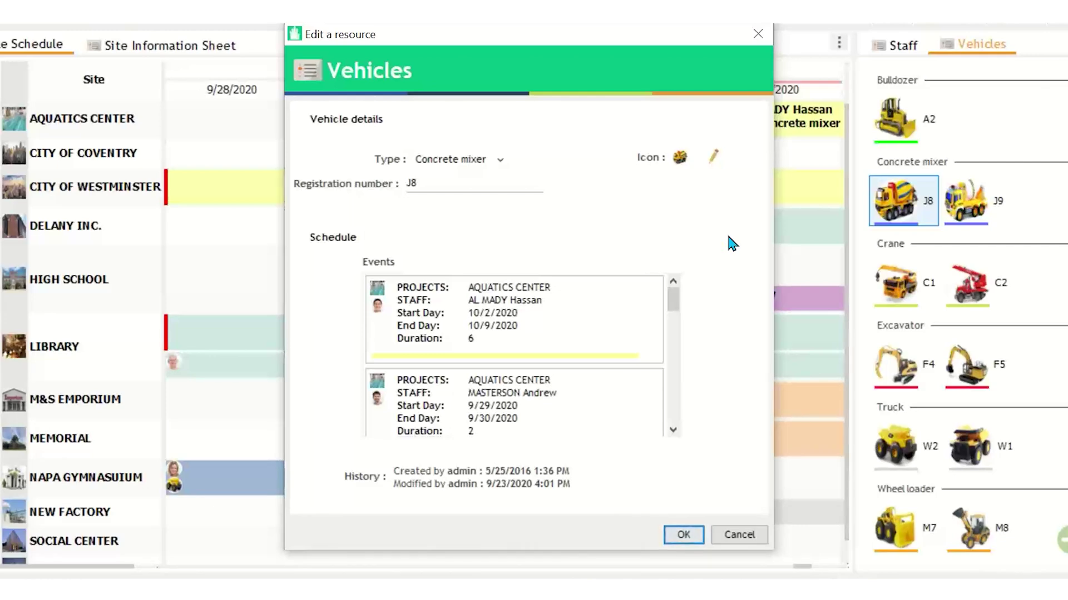
pyautogui.click(683, 535)
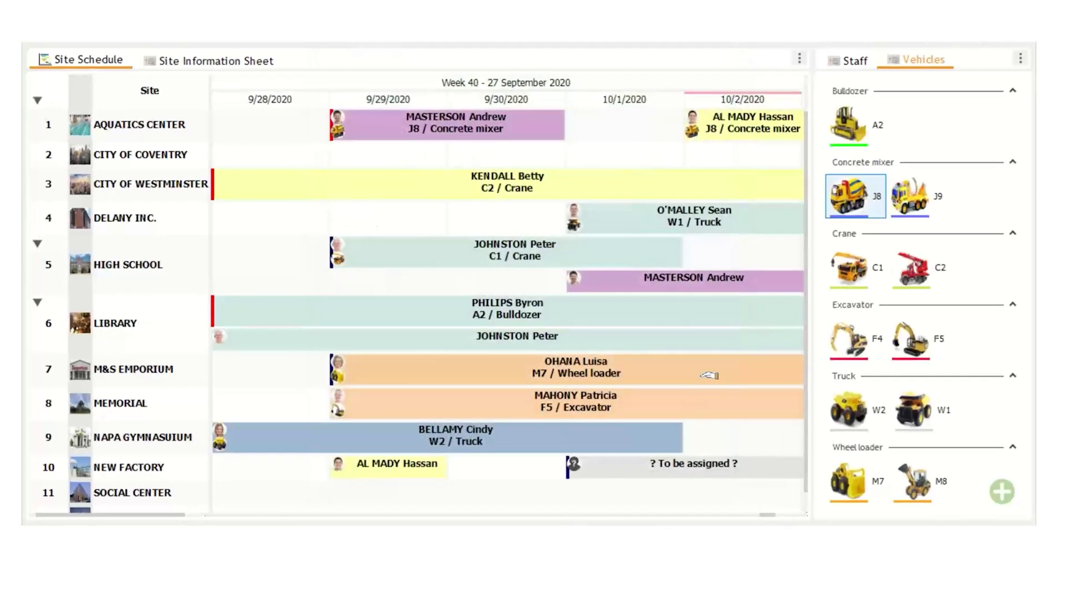
# Step: Drag a laborer from the Staff list onto the HIGH SCHOOL row on 9/28
pyautogui.moveTo(712, 366)
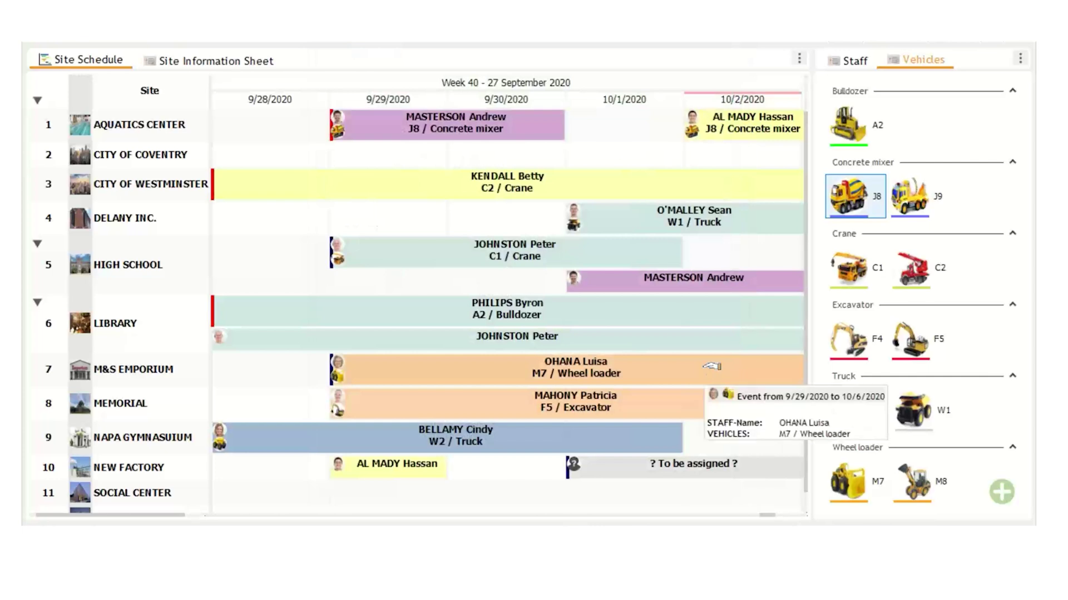
pyautogui.click(836, 62)
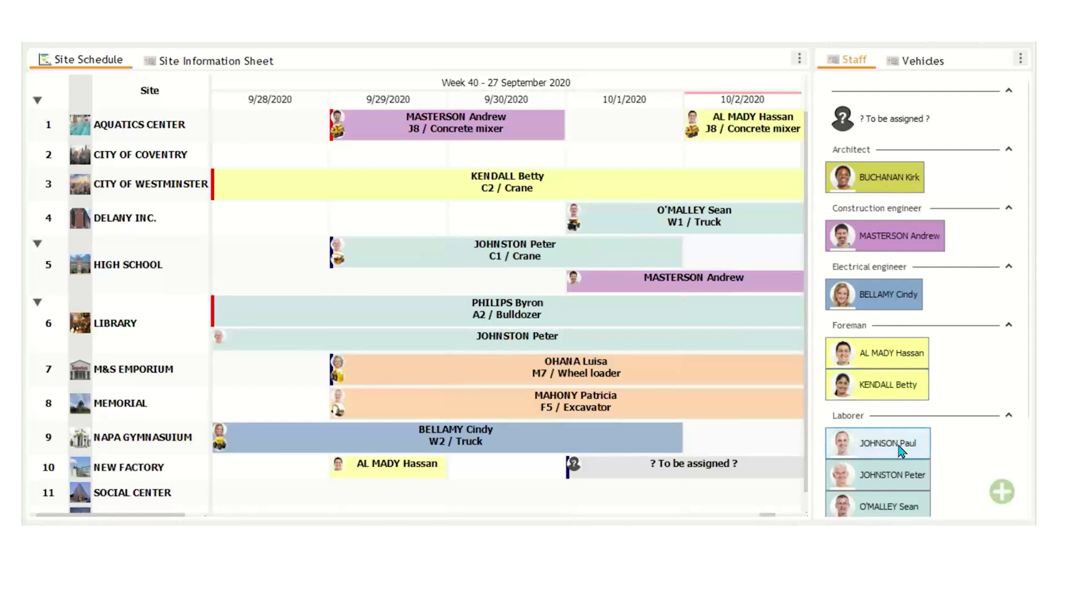
pyautogui.moveTo(902, 452); pyautogui.dragTo(268, 287)
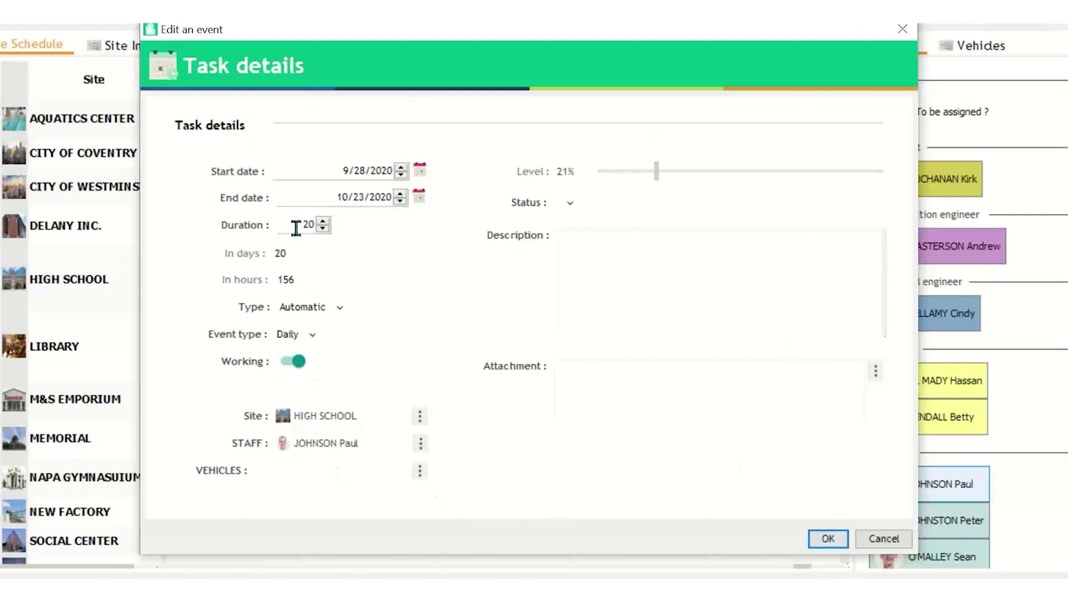
# Step: Set the task to 2 days, In Progress, description 'Double check on site', and confirm
pyautogui.moveTo(294, 227); pyautogui.dragTo(332, 228)
pyautogui.write('2')
pyautogui.click(569, 207)
pyautogui.click(584, 245)
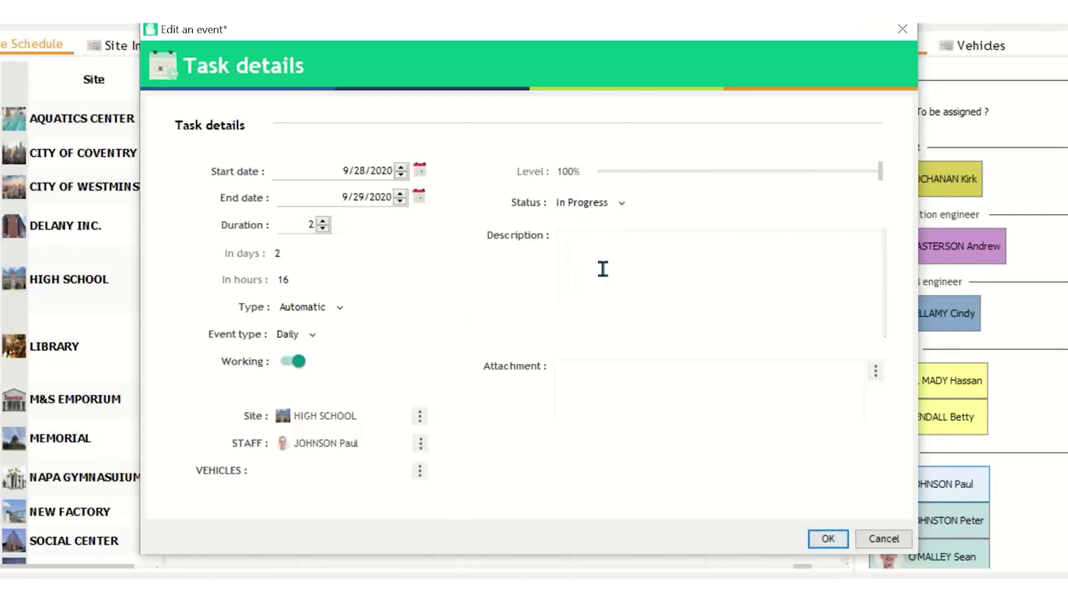
pyautogui.click(604, 270)
pyautogui.write('Dou')
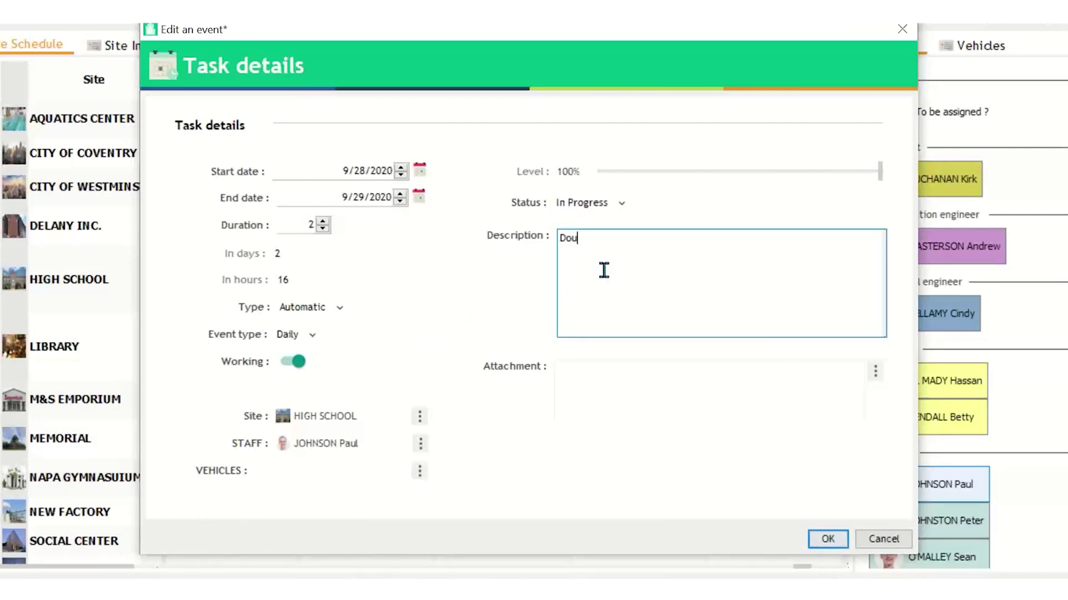
pyautogui.write('ble check on site')
pyautogui.click(419, 472)
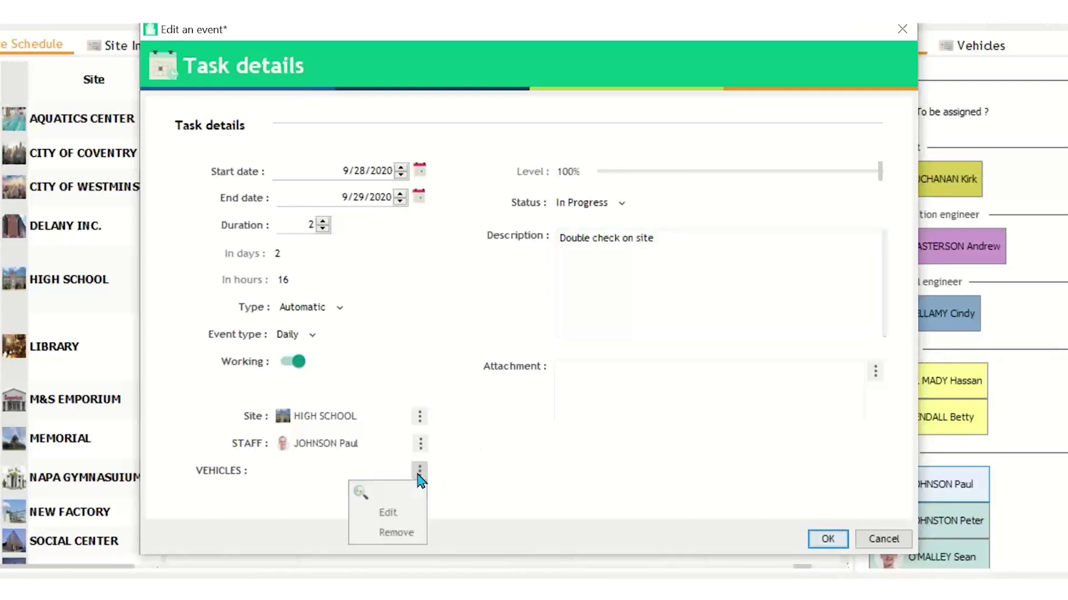
pyautogui.click(523, 479)
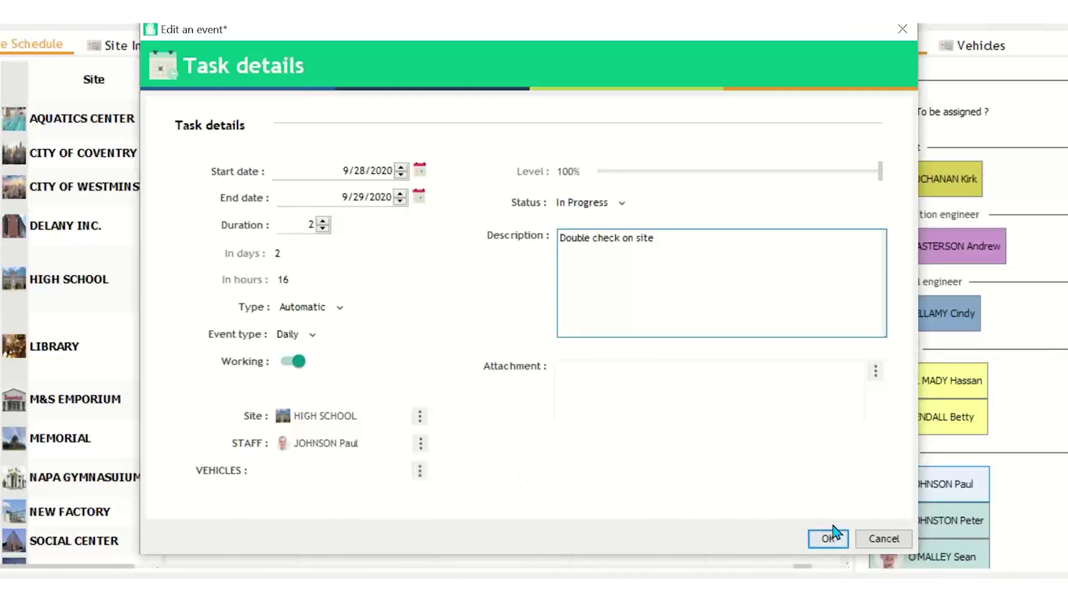
pyautogui.click(842, 539)
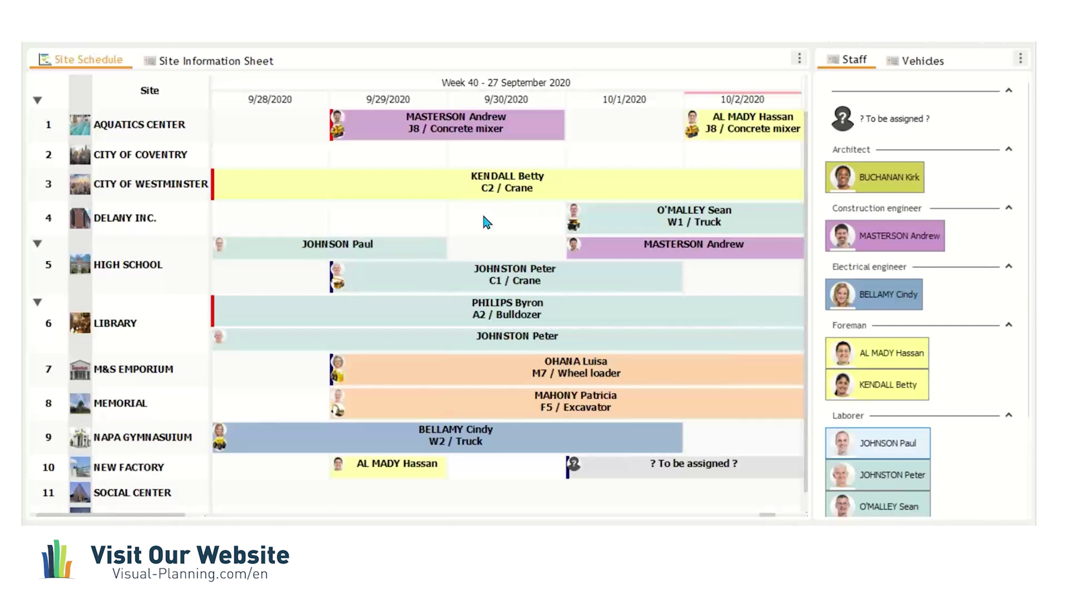
# Step: Drag the M8 wheel loader from the Vehicles list onto the SOCIAL CENTER row
pyautogui.click(913, 62)
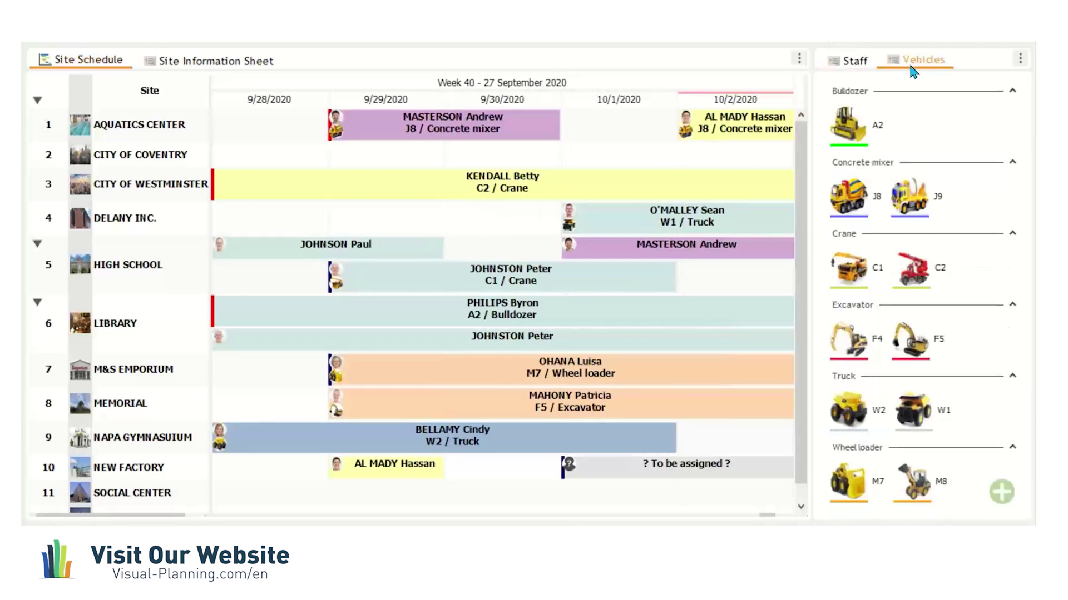
pyautogui.click(910, 477)
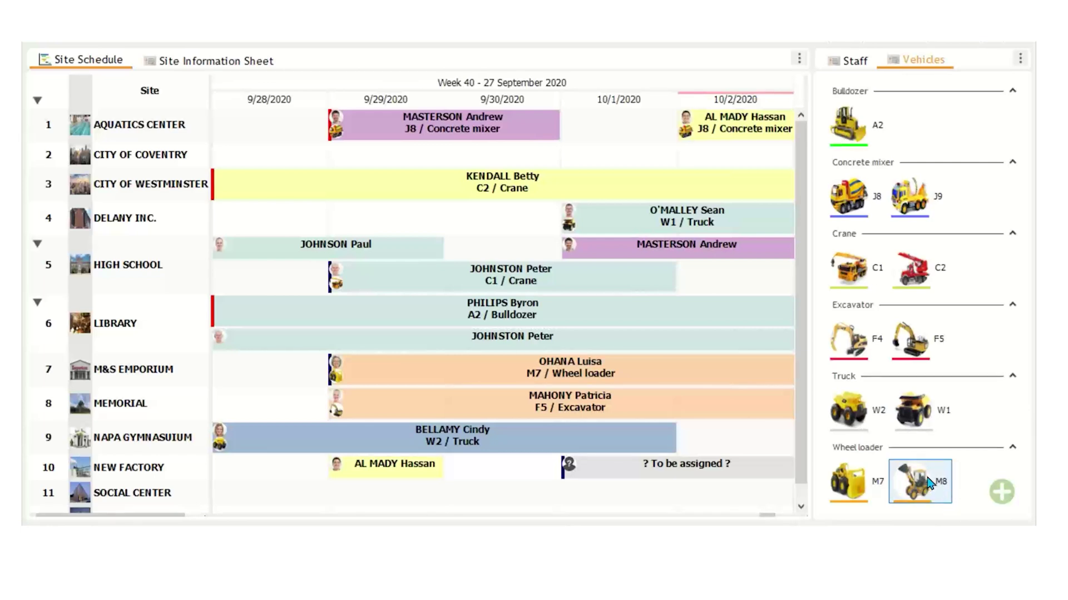
pyautogui.moveTo(623, 516); pyautogui.dragTo(243, 498)
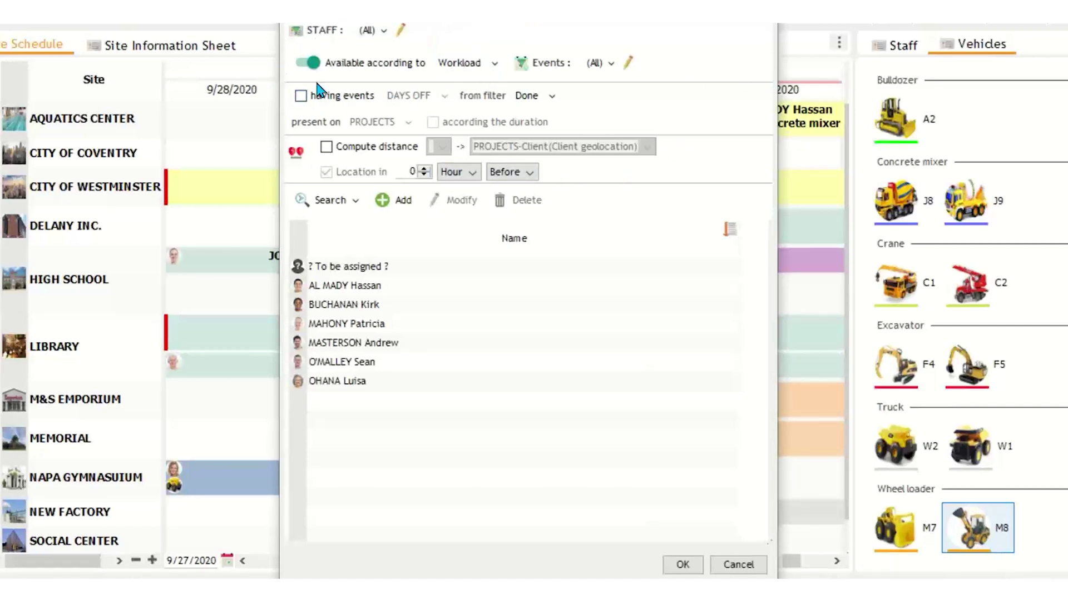
# Step: Filter staff to Roof, Brick, Wallboard, pick the operator, and set a 2-day duration
pyautogui.click(322, 63)
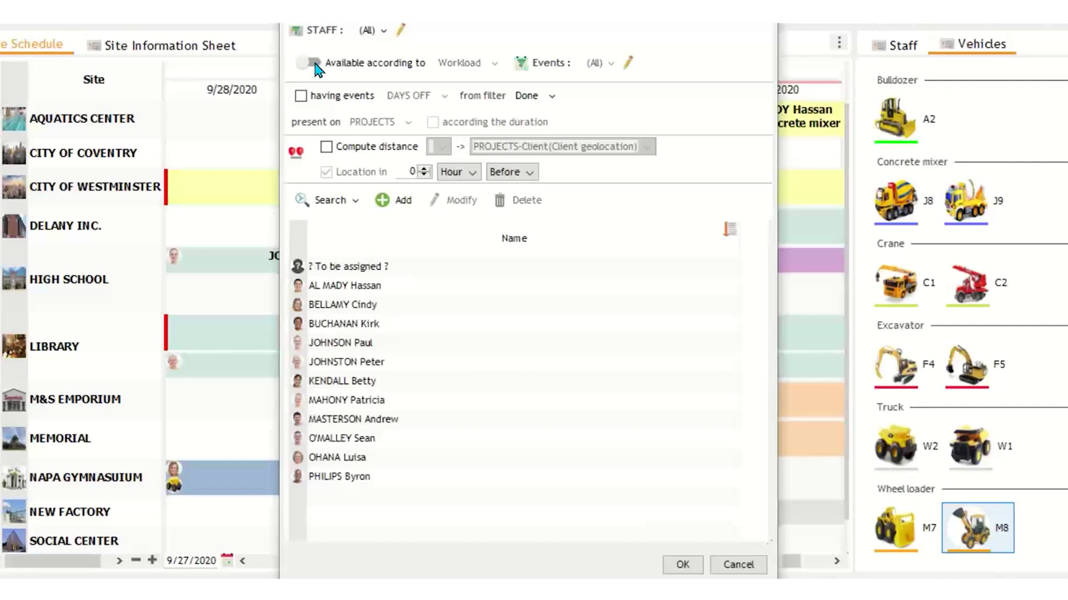
pyautogui.click(312, 64)
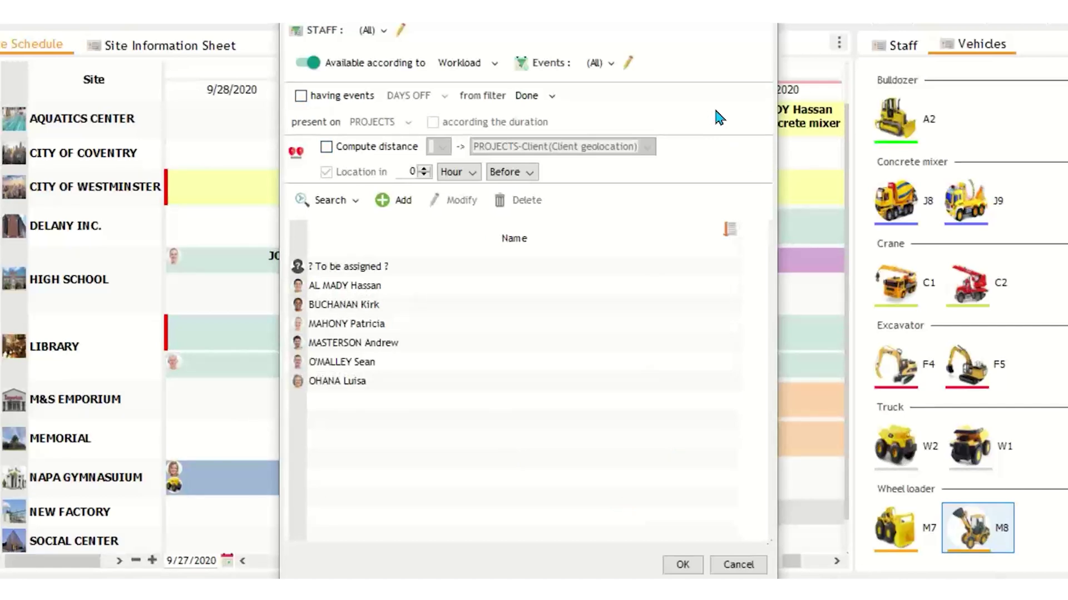
pyautogui.click(378, 32)
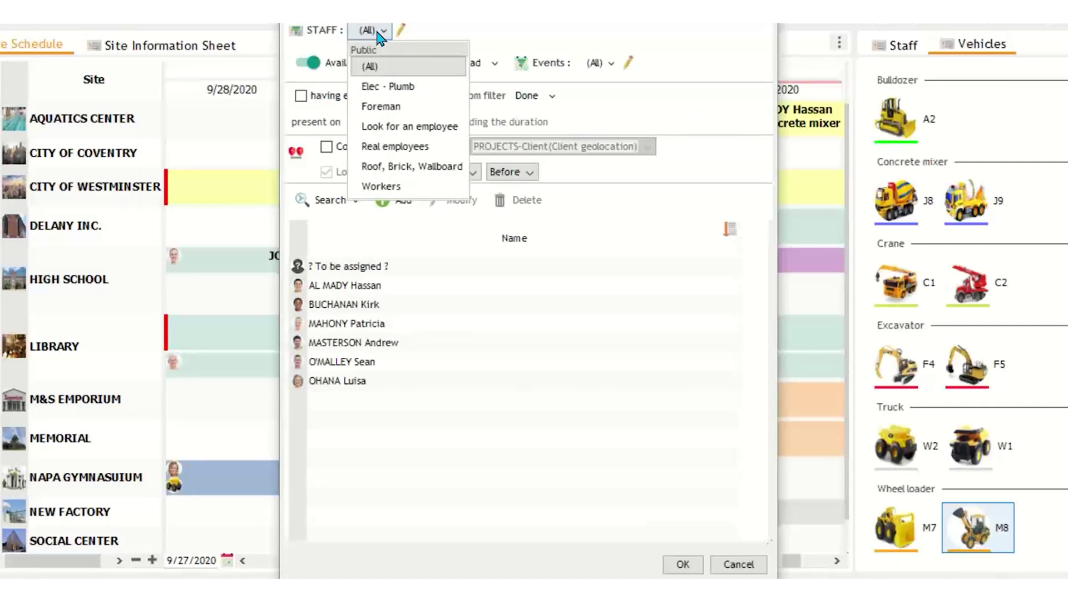
pyautogui.click(439, 167)
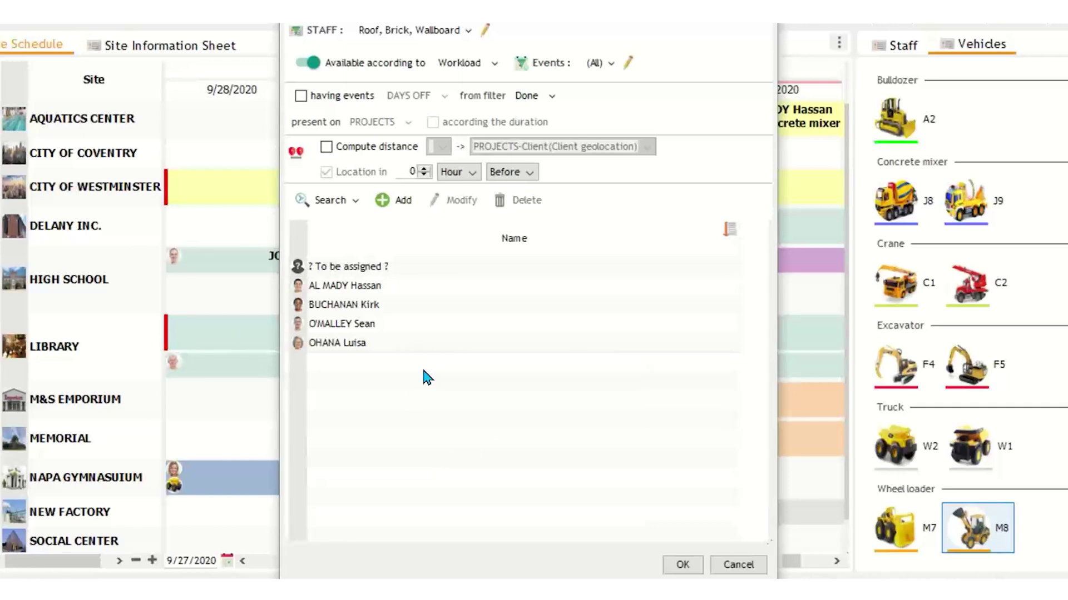
pyautogui.click(345, 328)
pyautogui.doubleClick(345, 328)
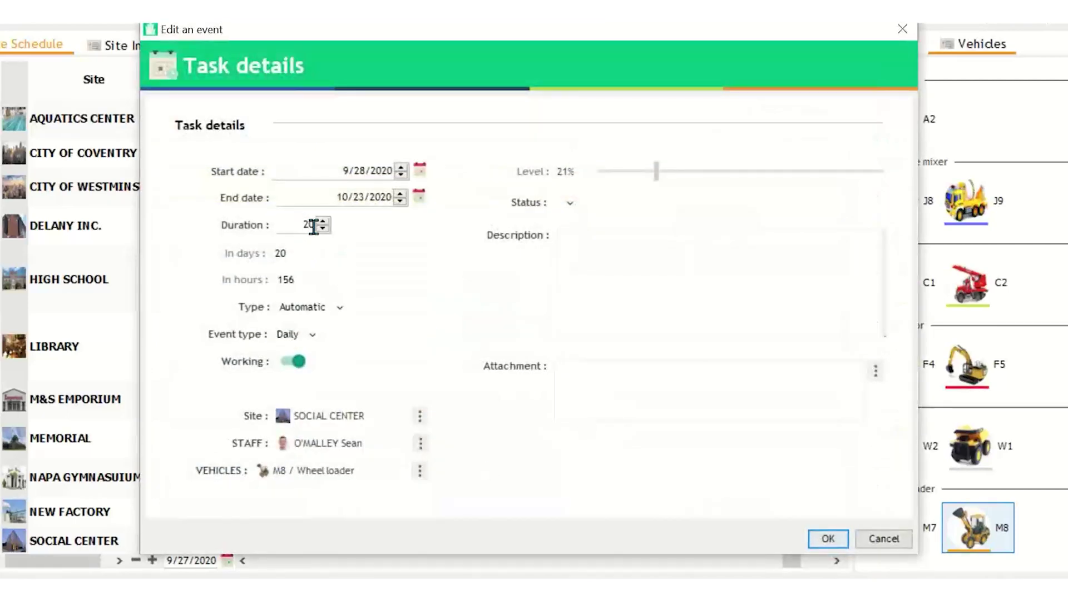
pyautogui.doubleClick(305, 225)
pyautogui.write('2')
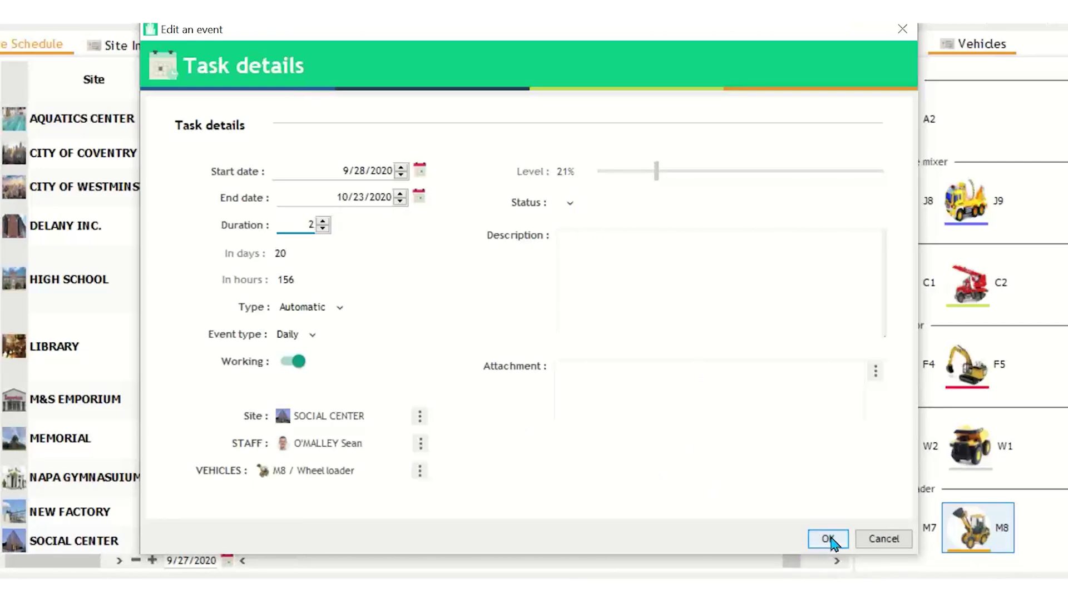
pyautogui.click(827, 539)
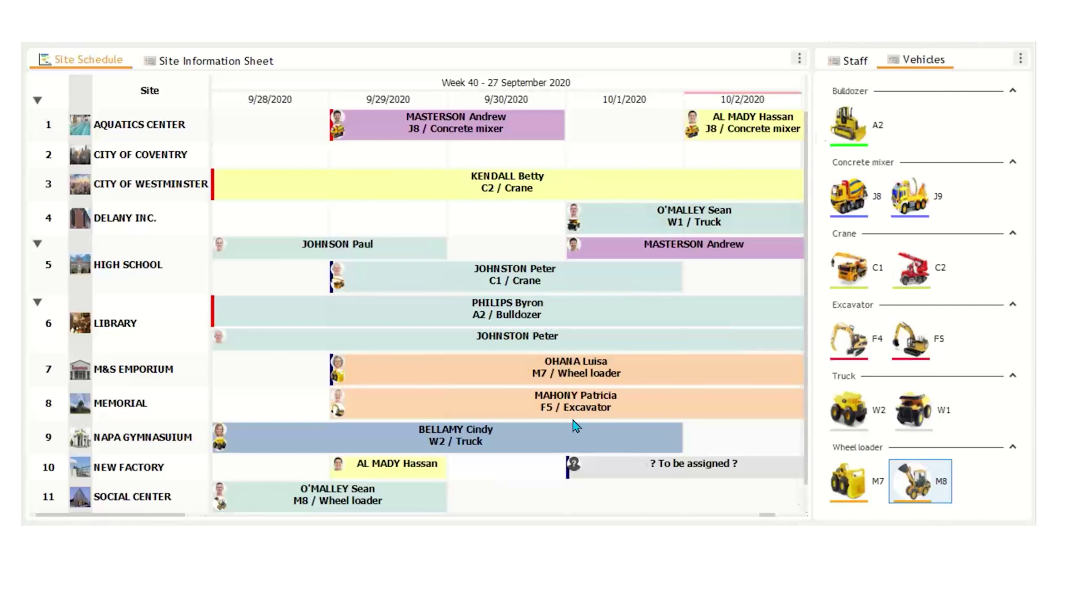
# Step: Try booking a staff member onto DELANY INC. and decline the already-occupied conflict
pyautogui.click(864, 69)
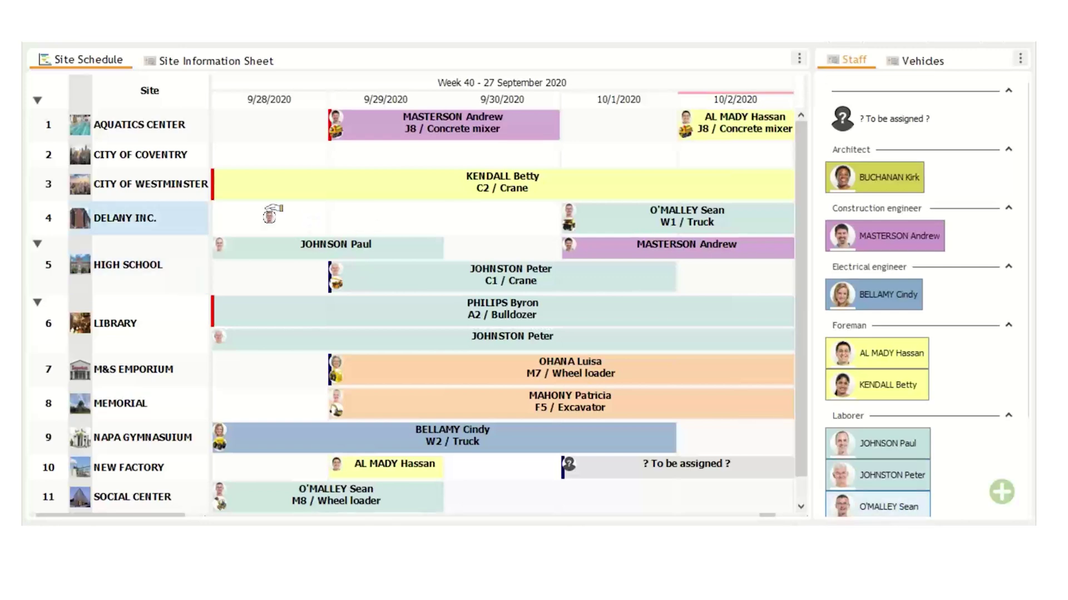
pyautogui.click(305, 255)
pyautogui.doubleClick(304, 255)
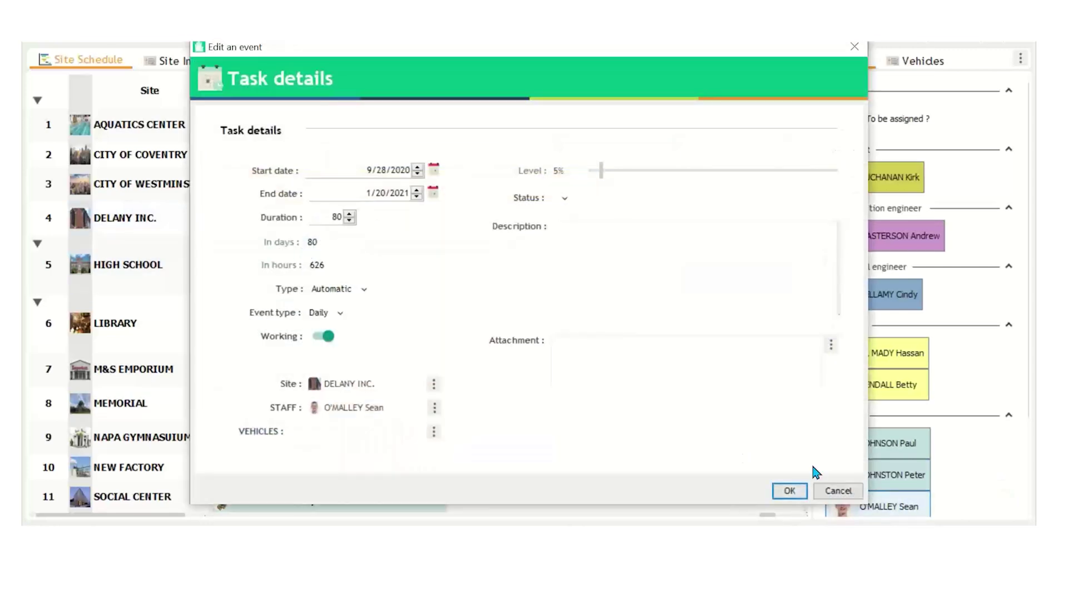
pyautogui.click(792, 492)
pyautogui.moveTo(523, 278); pyautogui.dragTo(545, 211)
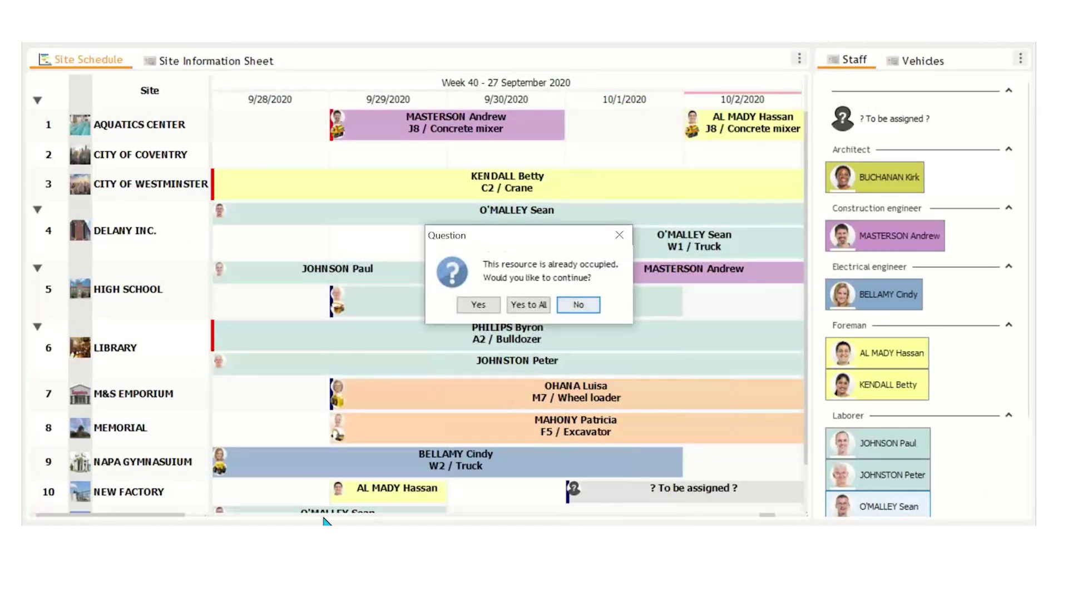
pyautogui.click(583, 305)
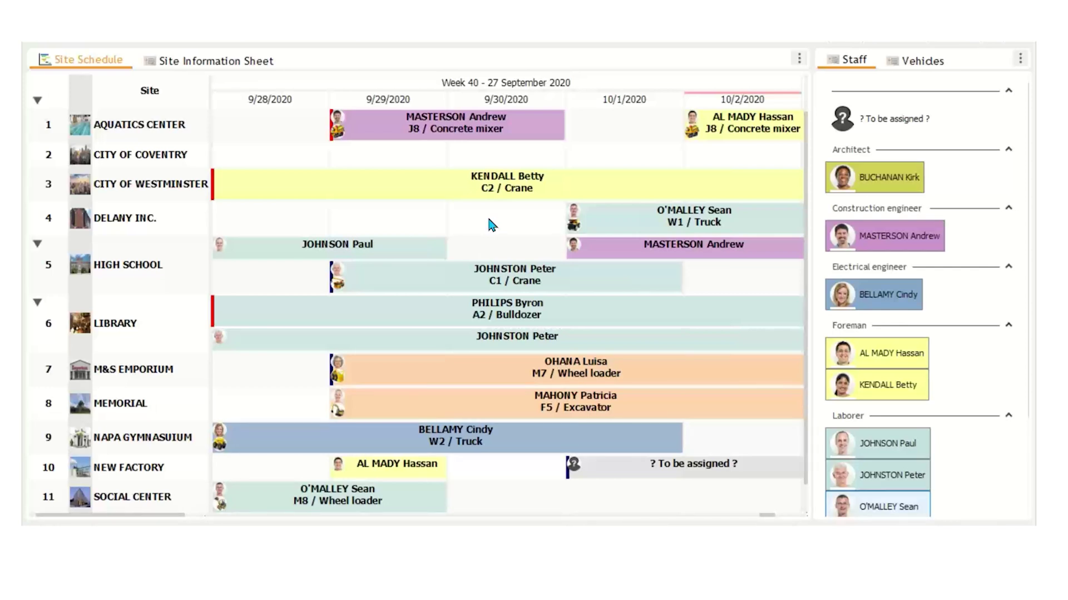
pyautogui.rightClick(278, 124)
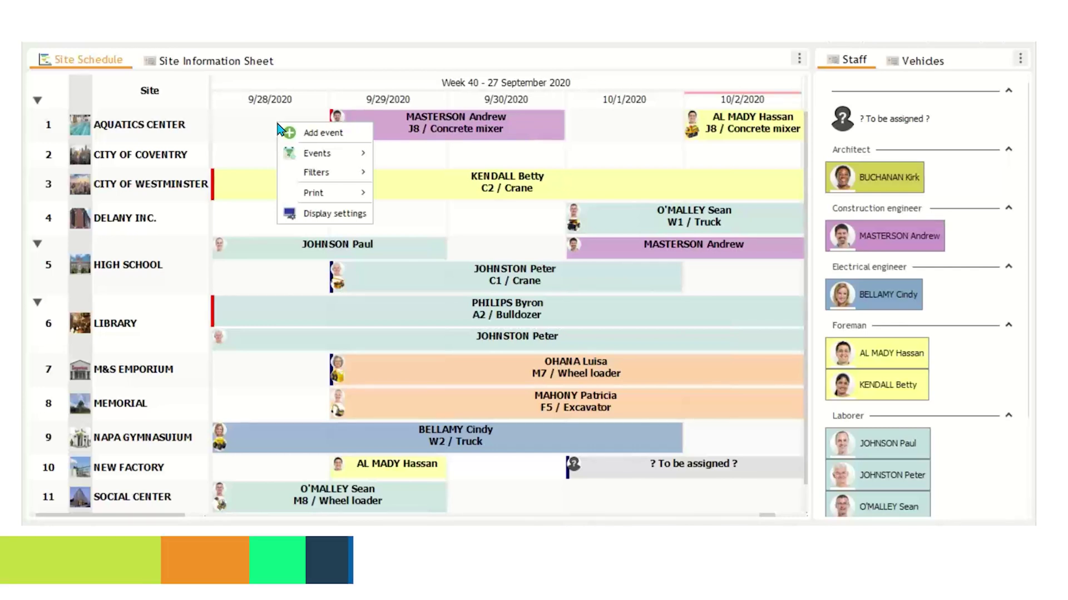
pyautogui.moveTo(356, 161)
pyautogui.moveTo(358, 182)
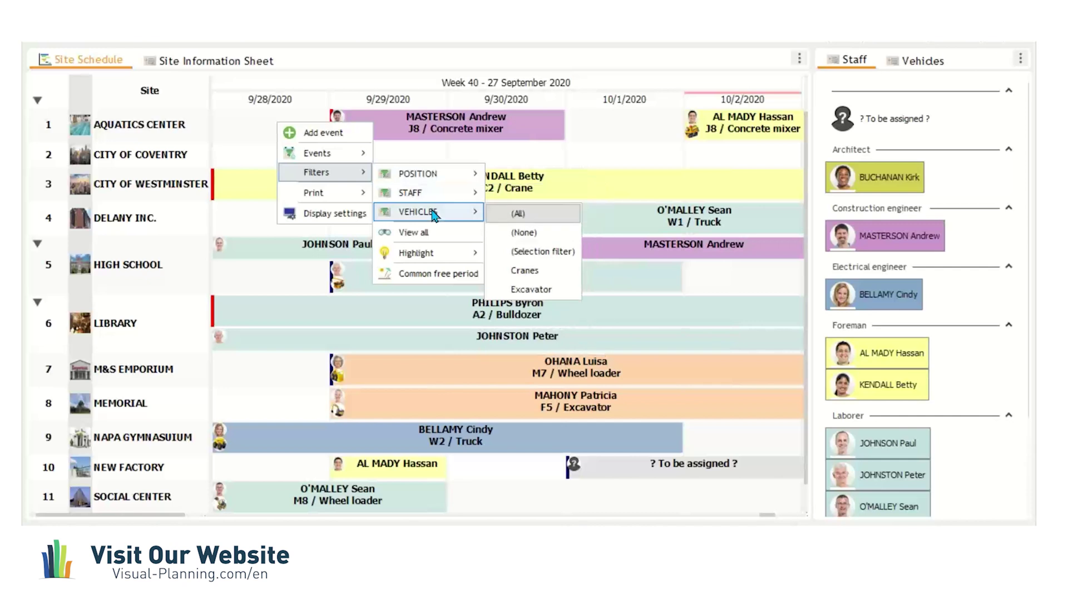
pyautogui.moveTo(440, 193)
pyautogui.moveTo(433, 215)
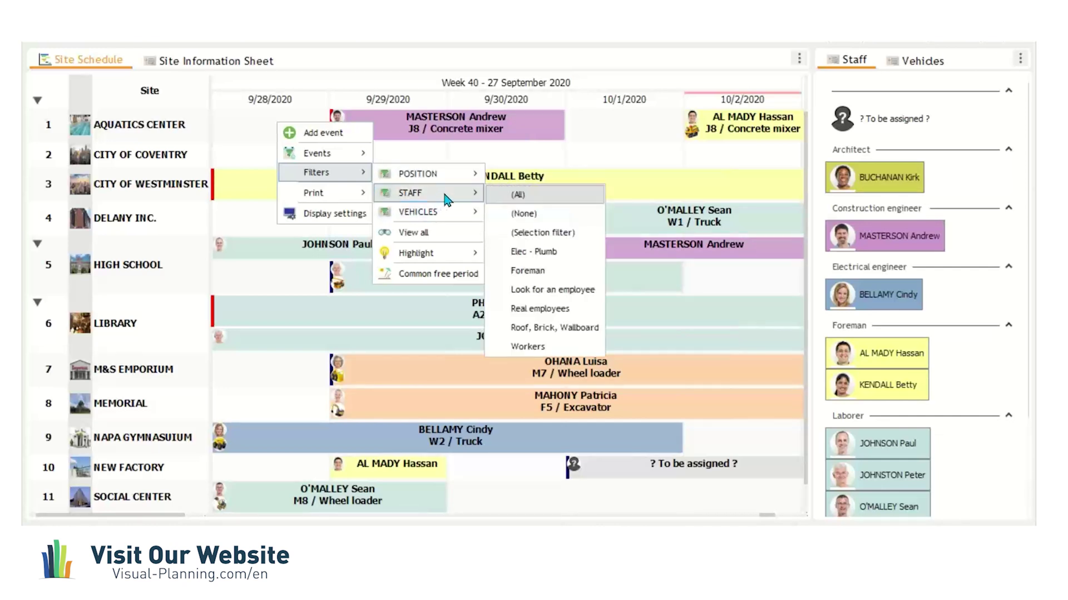
pyautogui.click(552, 332)
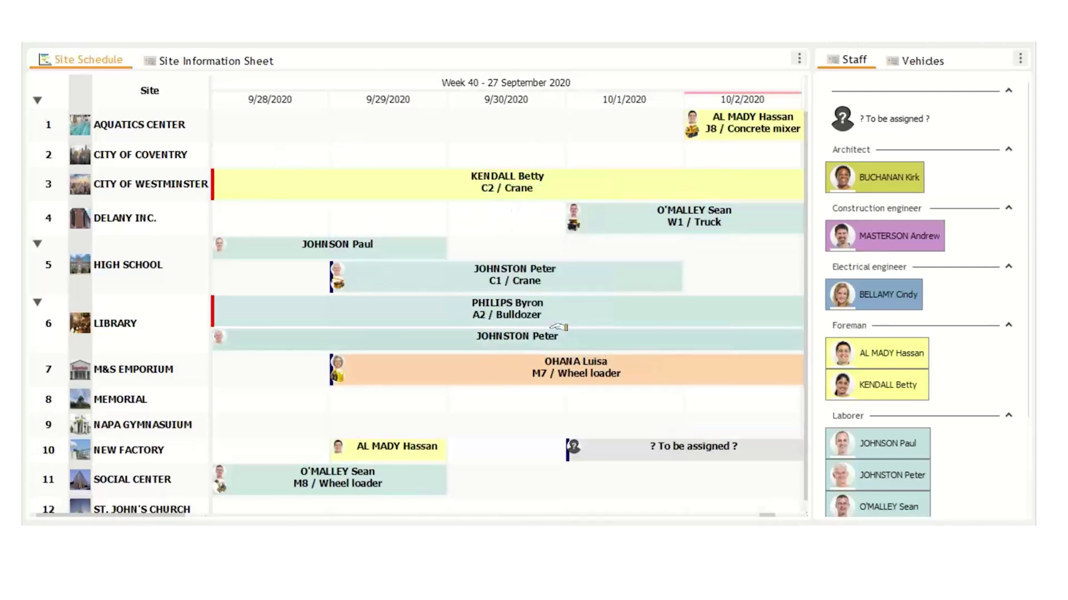
pyautogui.rightClick(396, 123)
pyautogui.moveTo(454, 153)
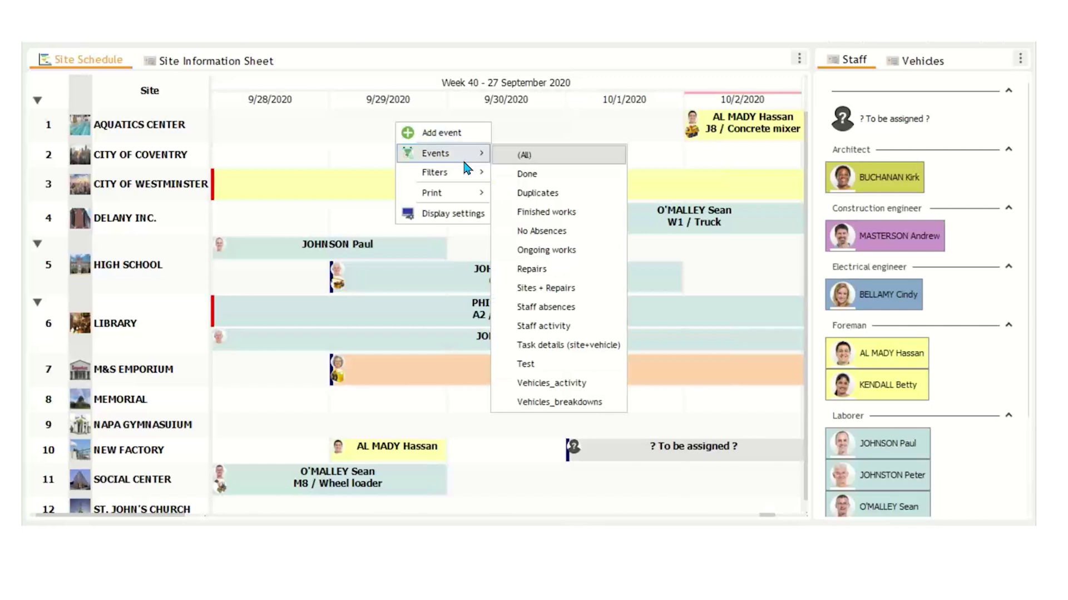
pyautogui.moveTo(472, 172)
pyautogui.moveTo(580, 203)
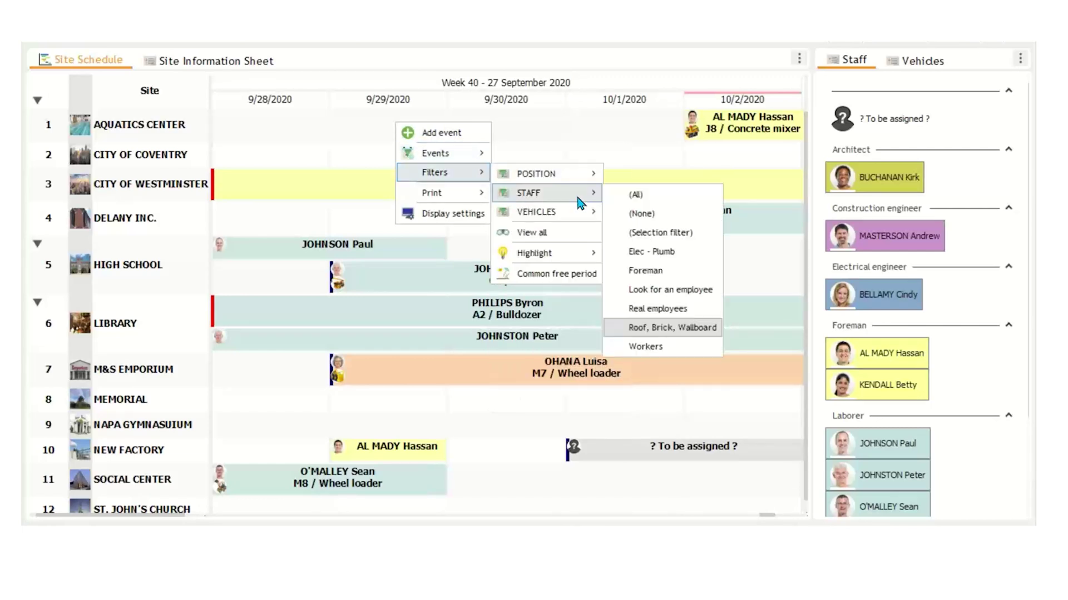
pyautogui.click(635, 194)
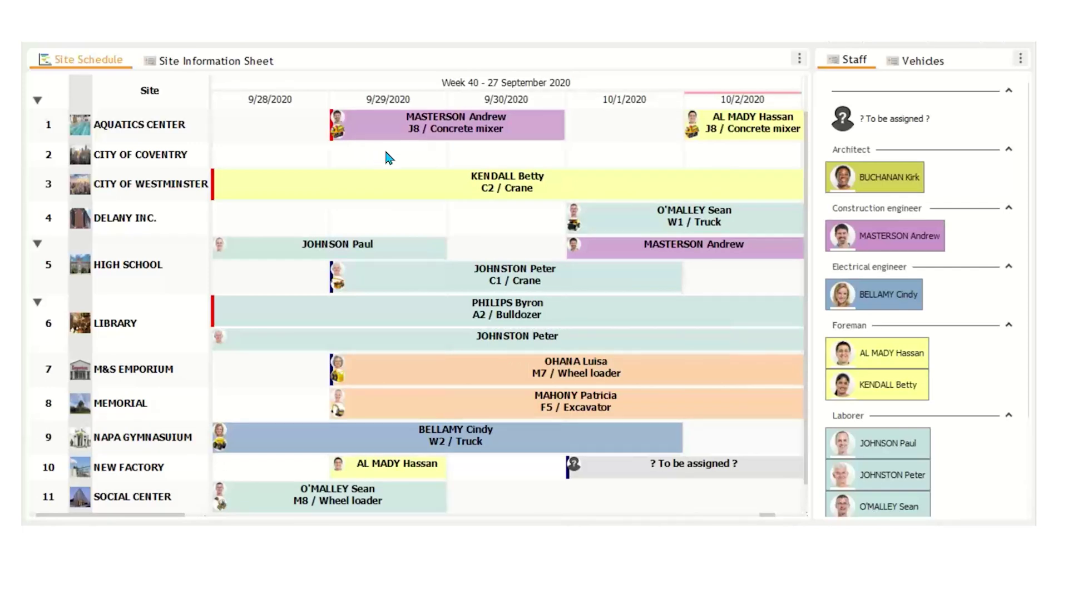
pyautogui.rightClick(395, 155)
pyautogui.moveTo(456, 186)
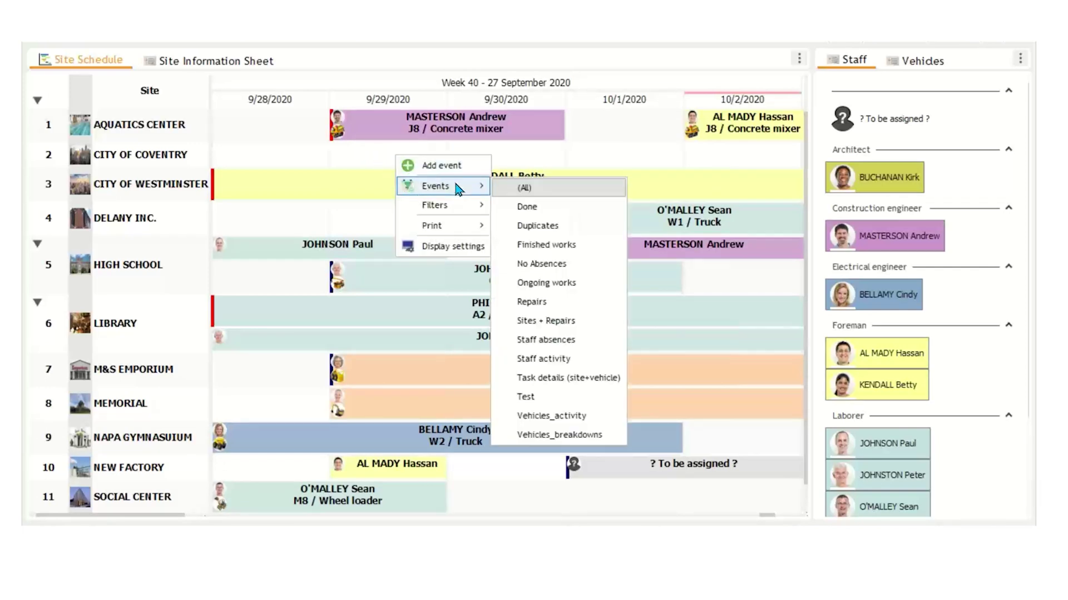
pyautogui.click(566, 292)
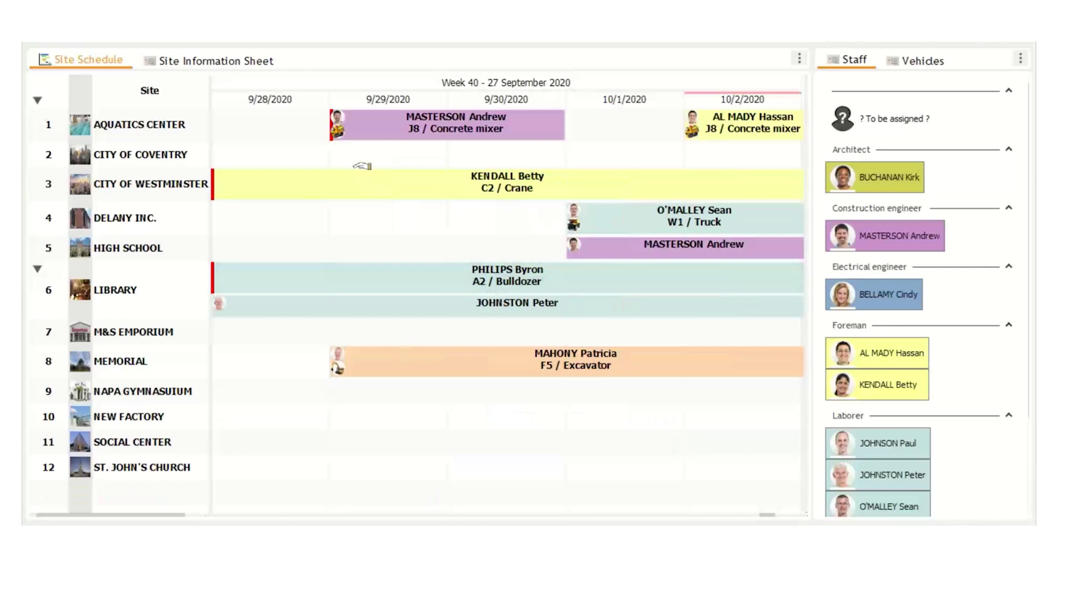
pyautogui.rightClick(351, 226)
pyautogui.moveTo(421, 260)
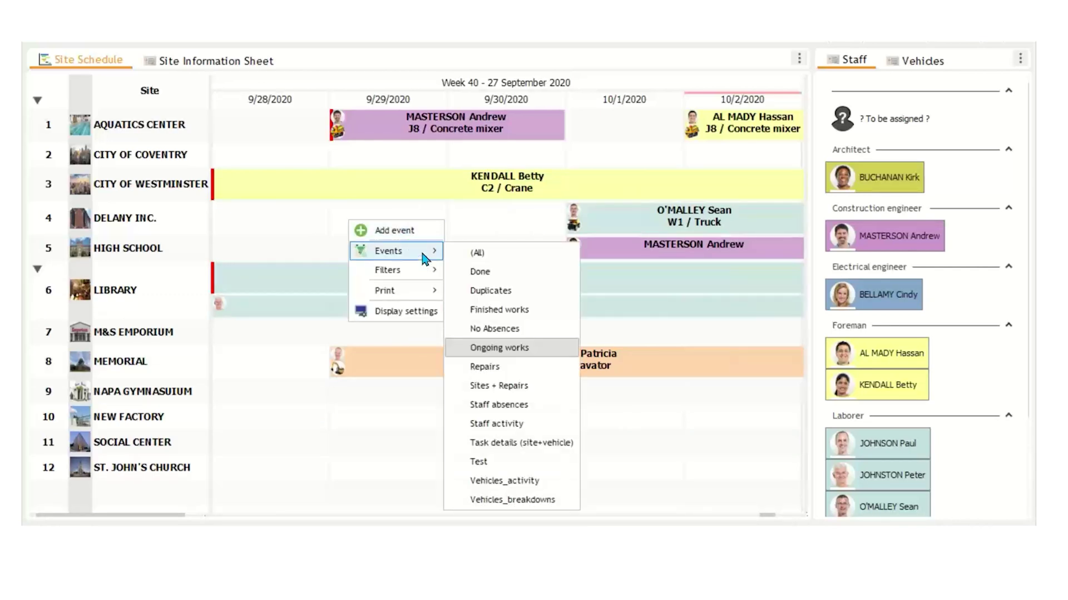
pyautogui.click(485, 255)
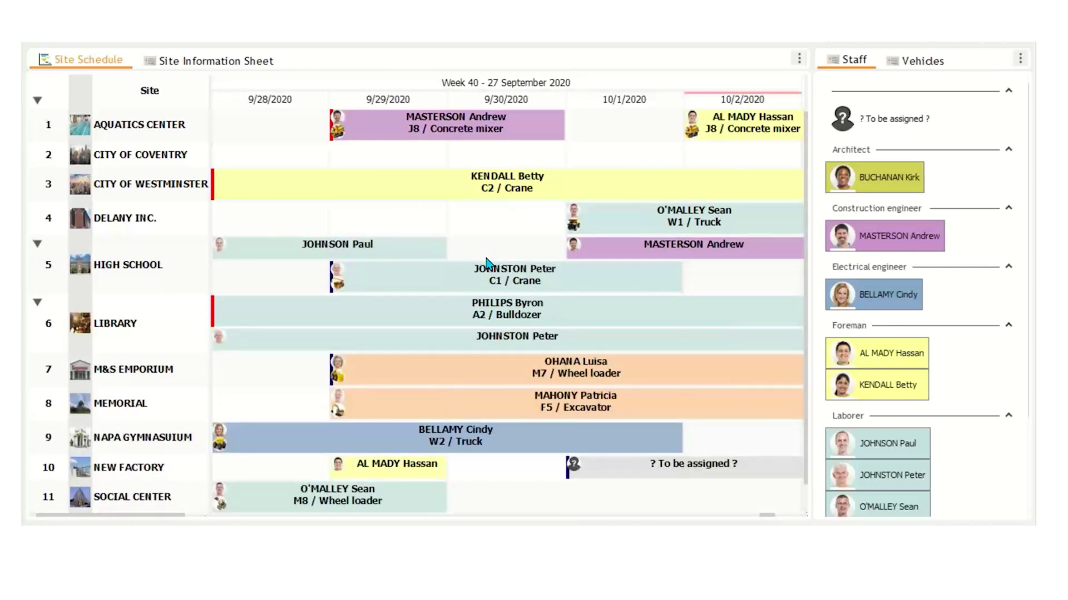
pyautogui.click(236, 66)
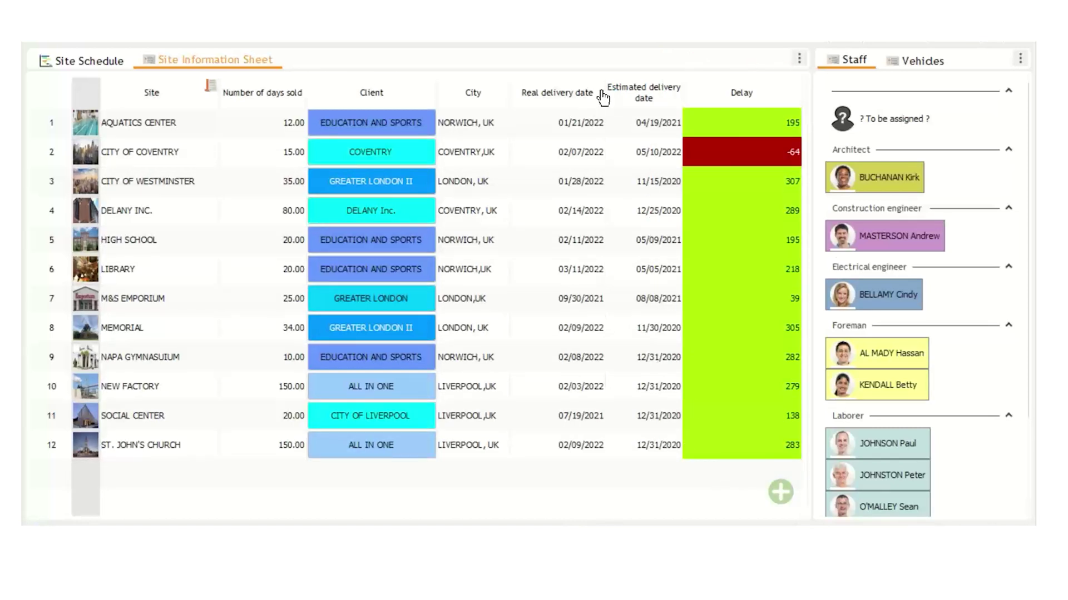
# Step: Open the Display favorites list of saved display layouts
pyautogui.click(823, 44)
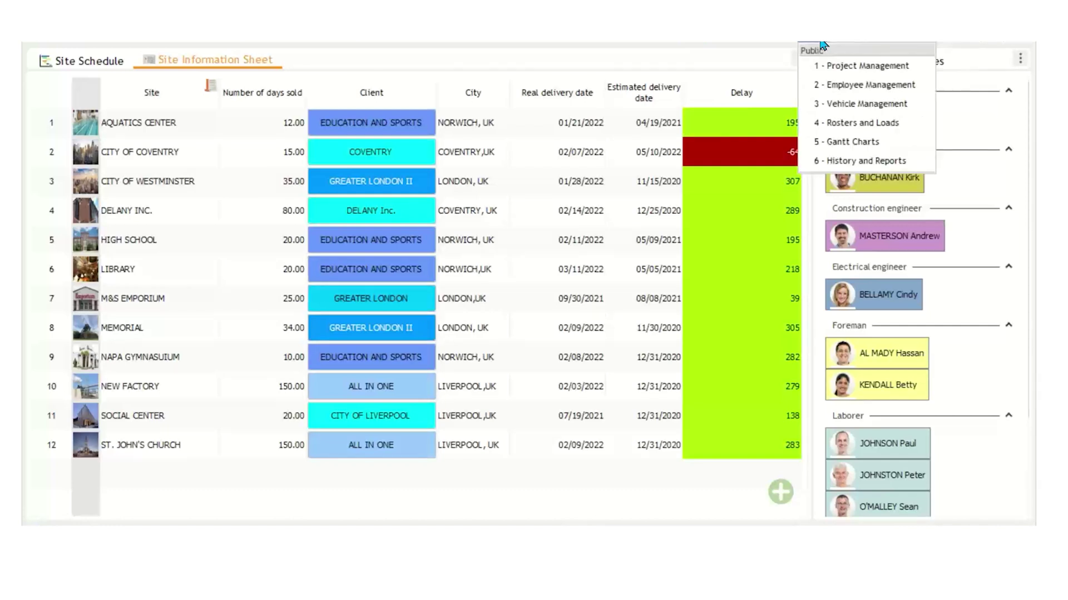
# Step: Place a PTO absence on the laborer's row with duration 1 and description 'Wedding'
pyautogui.click(829, 85)
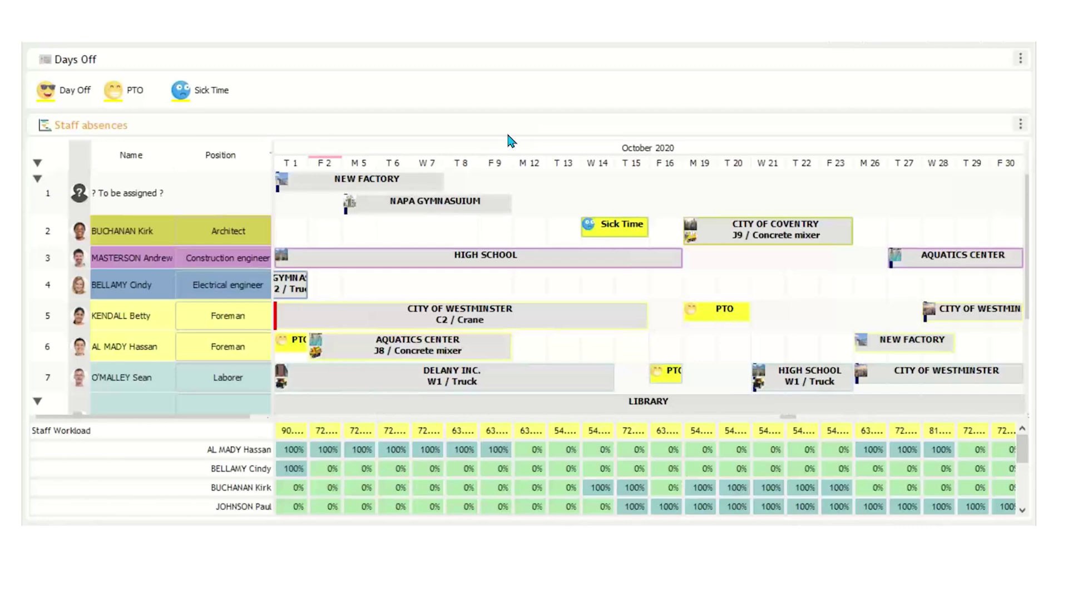
pyautogui.click(157, 97)
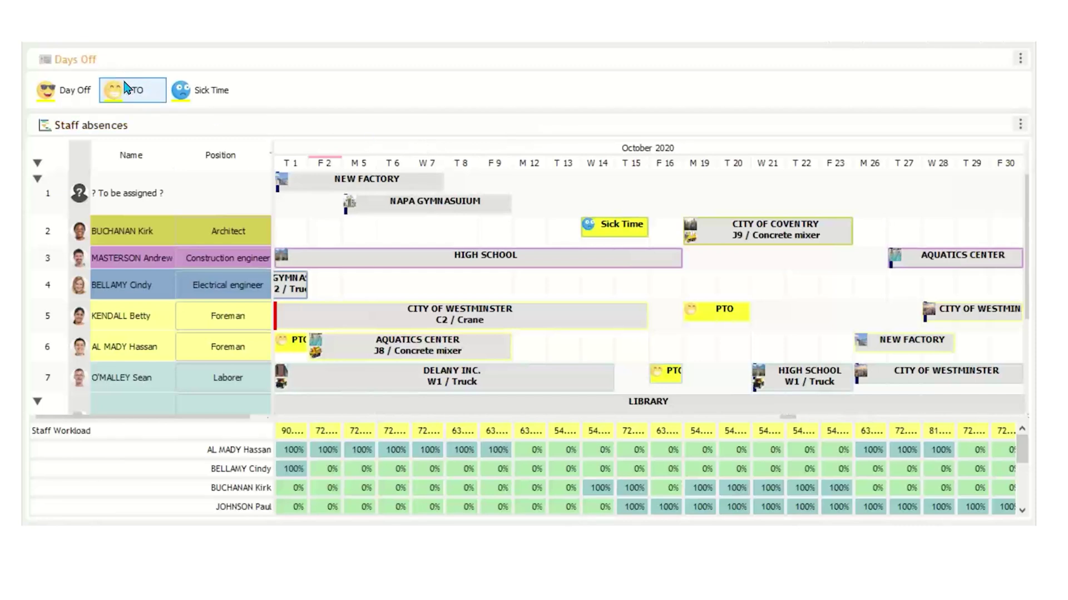
pyautogui.moveTo(128, 89); pyautogui.dragTo(706, 374)
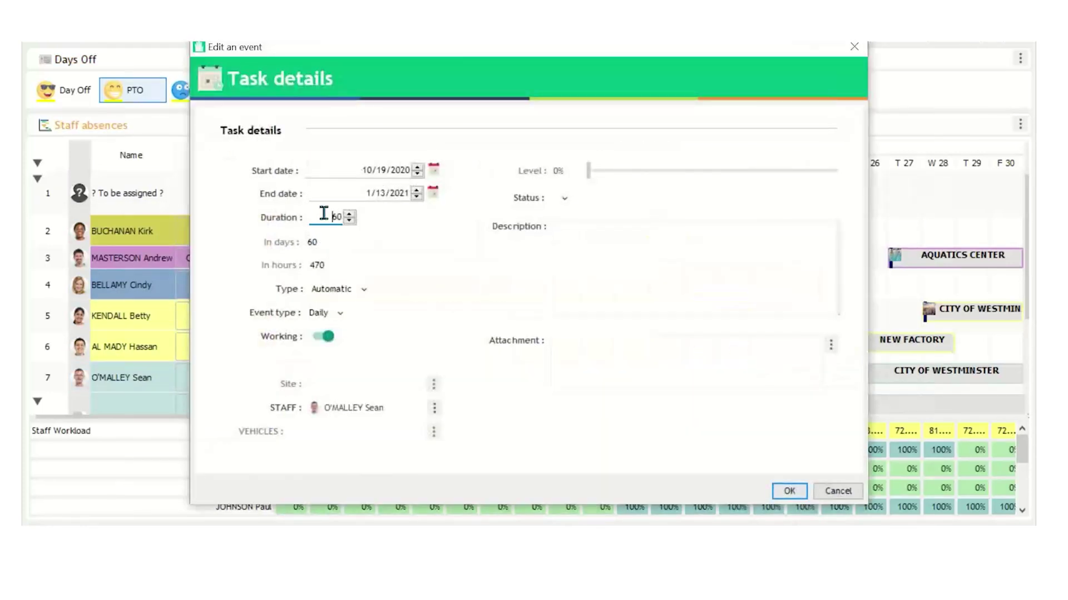
pyautogui.doubleClick(336, 217)
pyautogui.write('1')
pyautogui.click(644, 264)
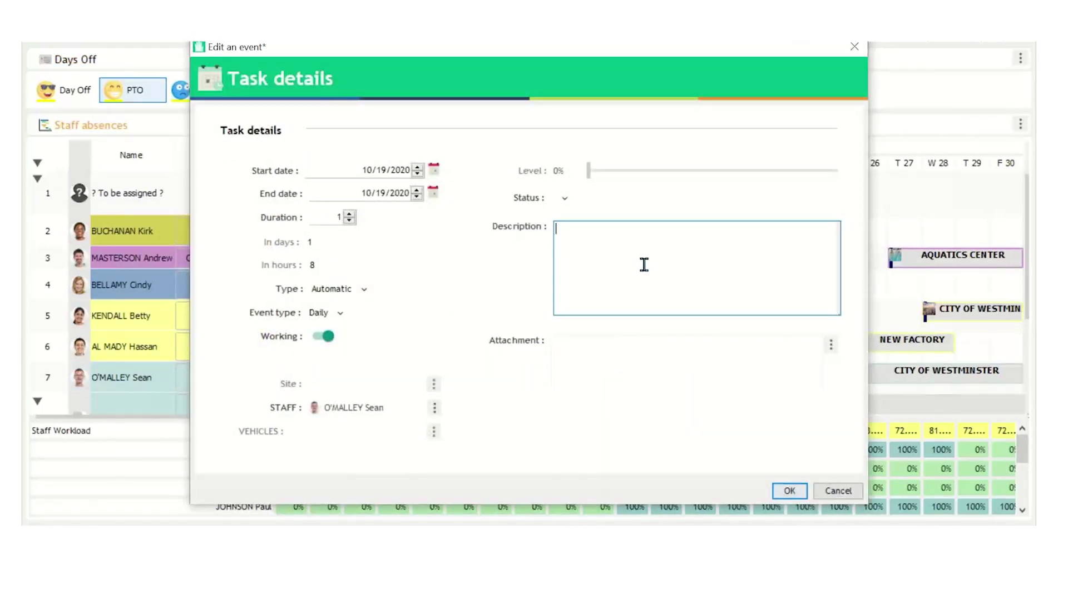
pyautogui.write('Wedding')
pyautogui.click(789, 492)
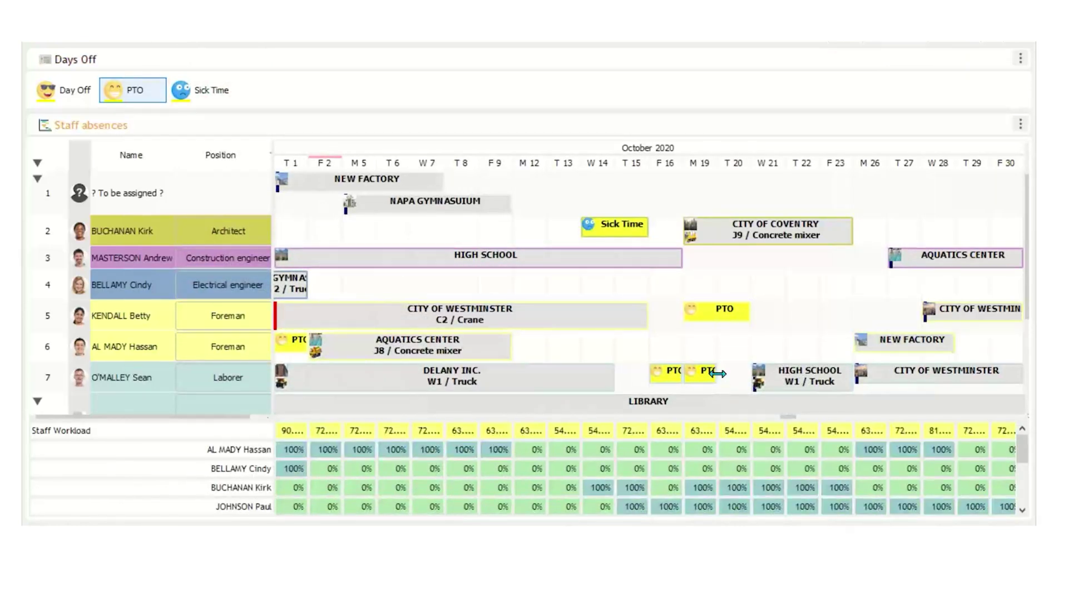
# Step: Stretch the laborer's PTO absence to run through 20 October
pyautogui.click(714, 374)
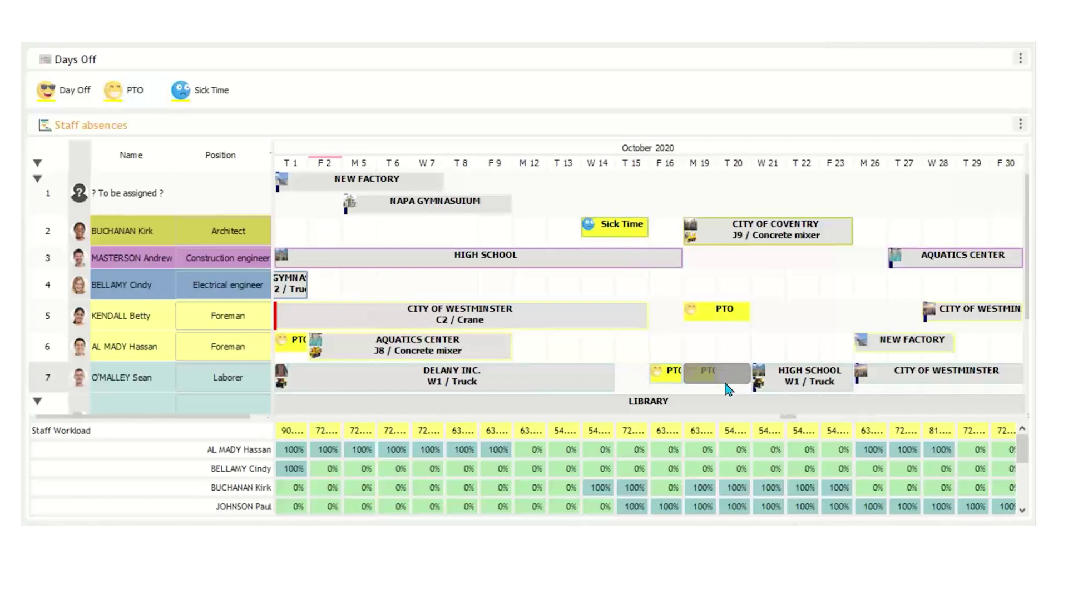
pyautogui.click(724, 388)
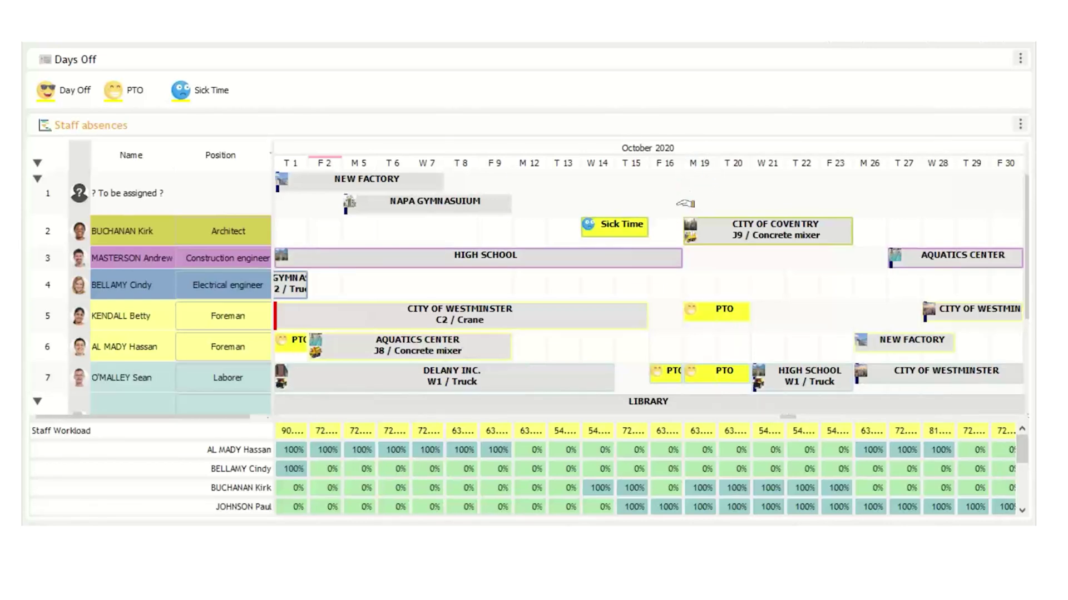
pyautogui.rightClick(604, 141)
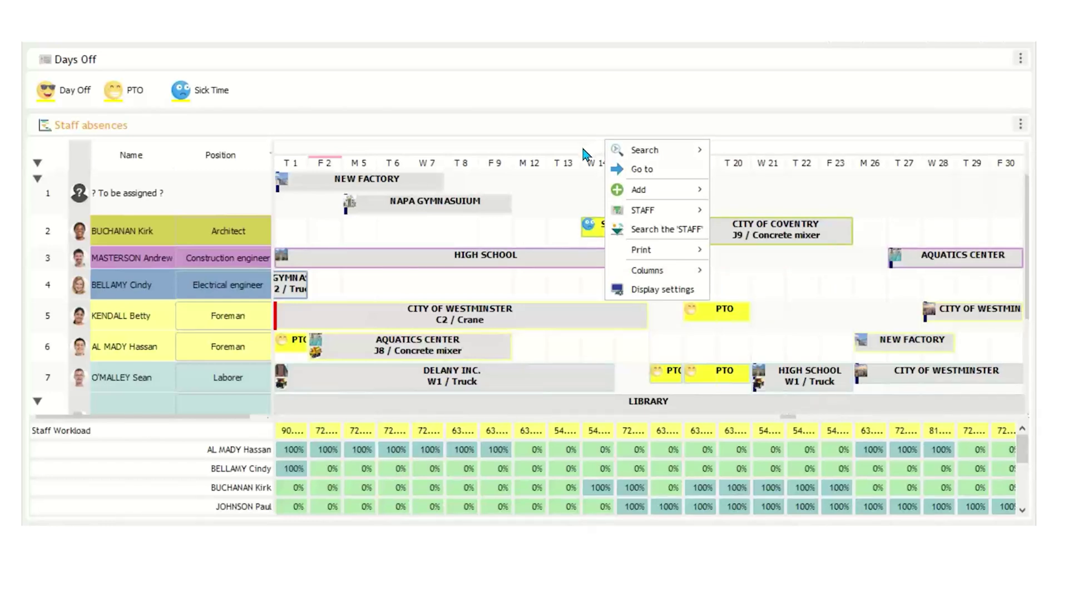
# Step: Look over the date header's Scale and Scroll options, then move the timeline back to September 2020
pyautogui.rightClick(585, 157)
pyautogui.moveTo(664, 231)
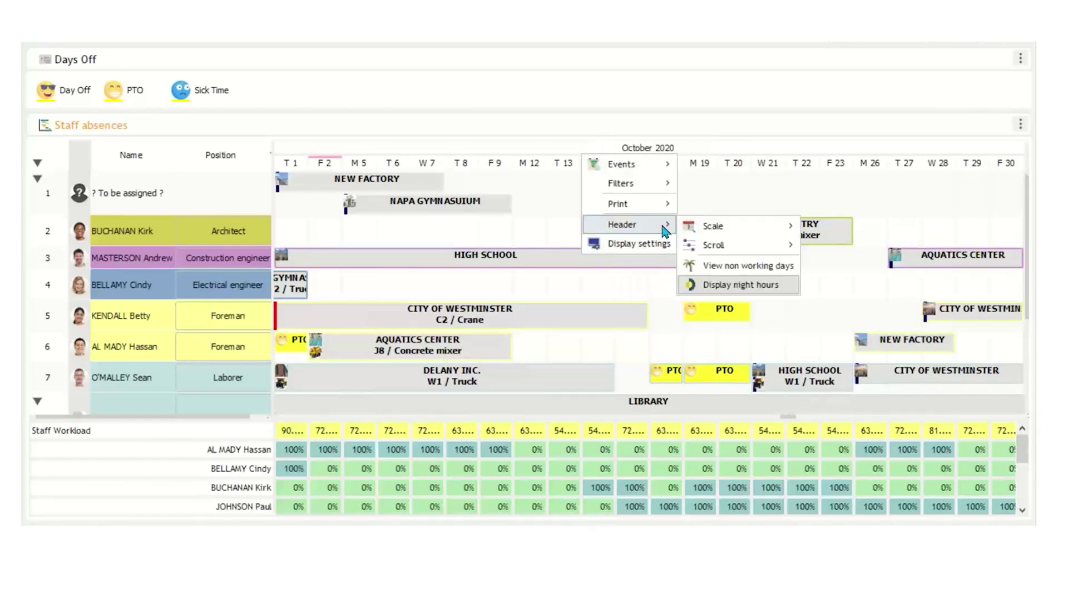
pyautogui.moveTo(778, 230)
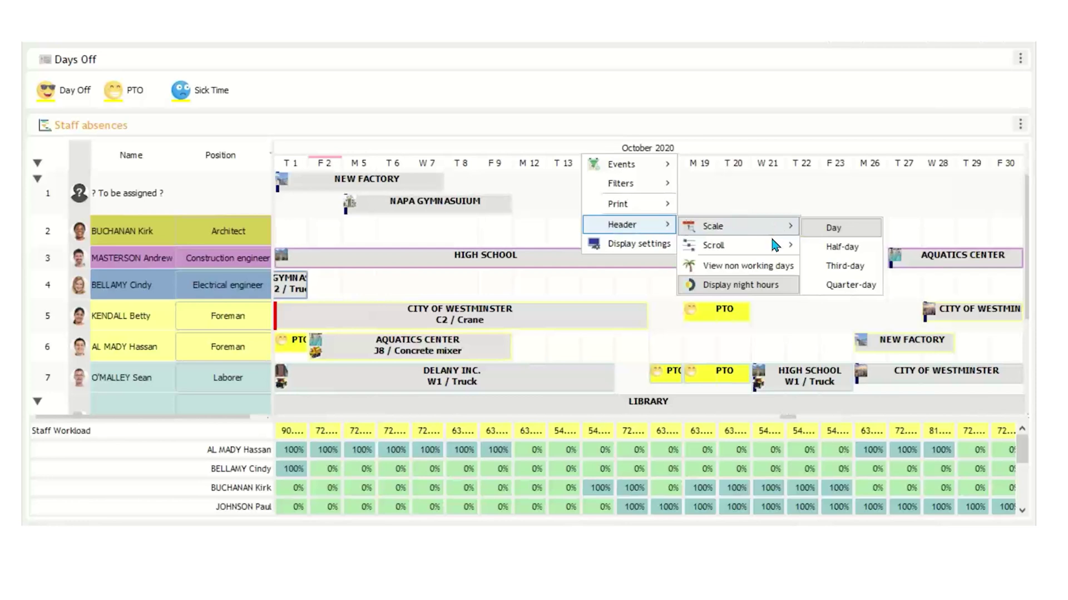
pyautogui.moveTo(774, 248)
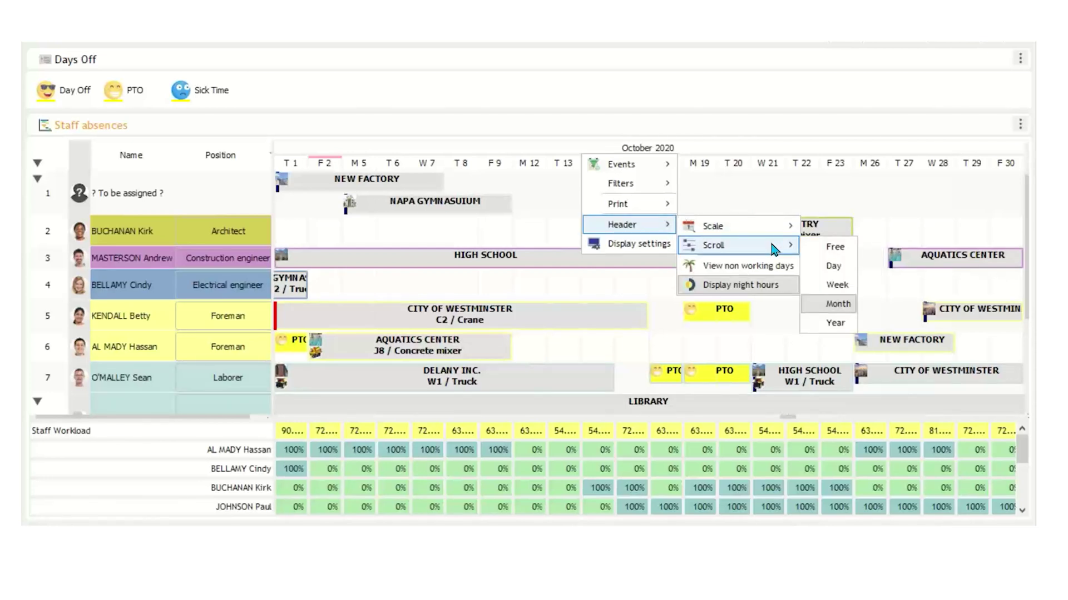
pyautogui.click(786, 138)
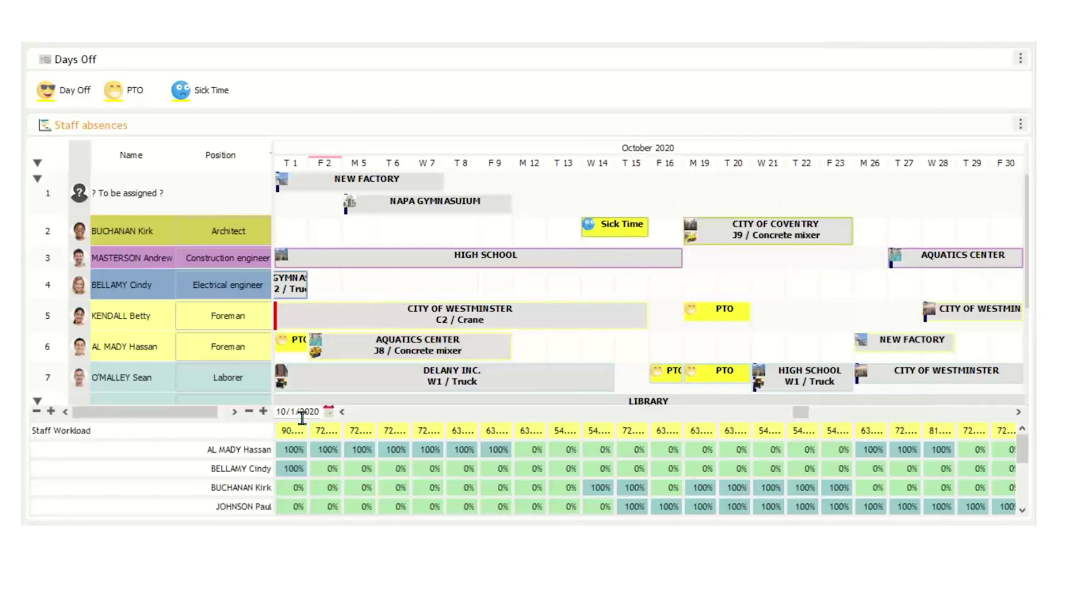
pyautogui.click(342, 412)
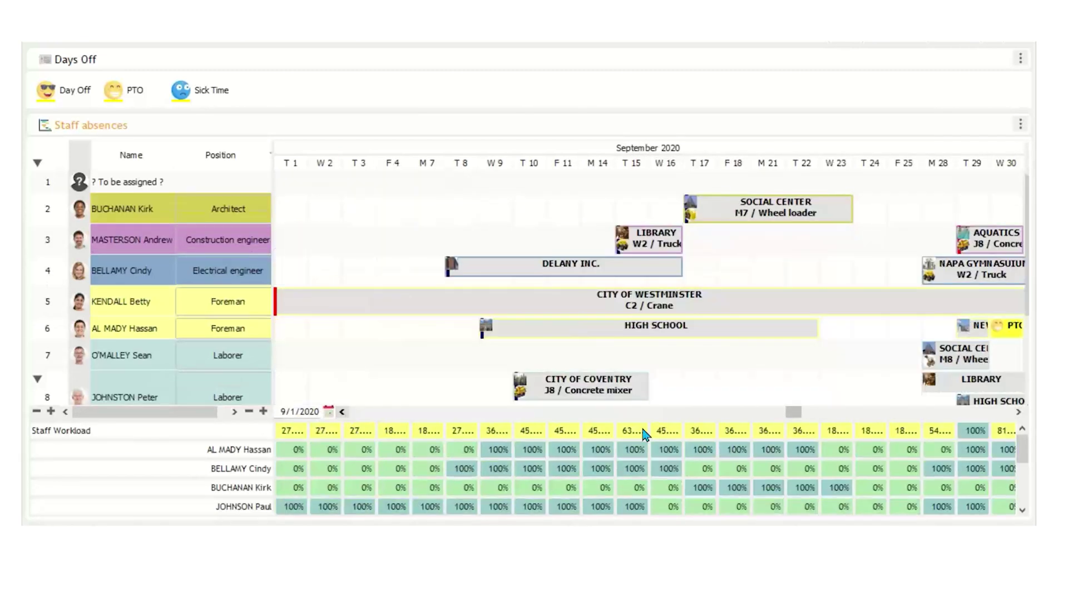
pyautogui.rightClick(650, 148)
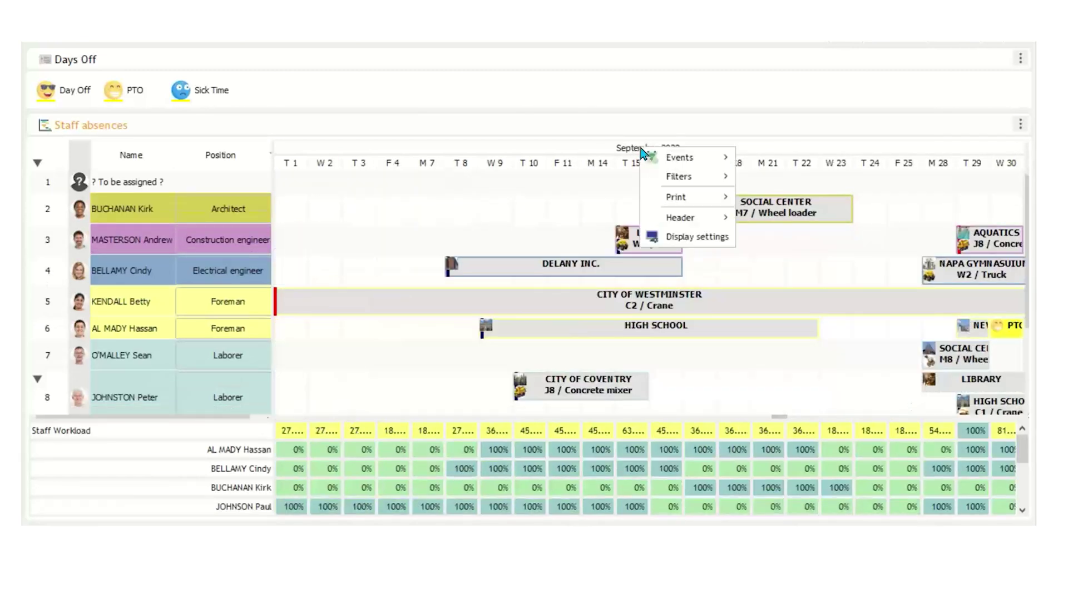
pyautogui.click(685, 138)
pyautogui.moveTo(453, 406)
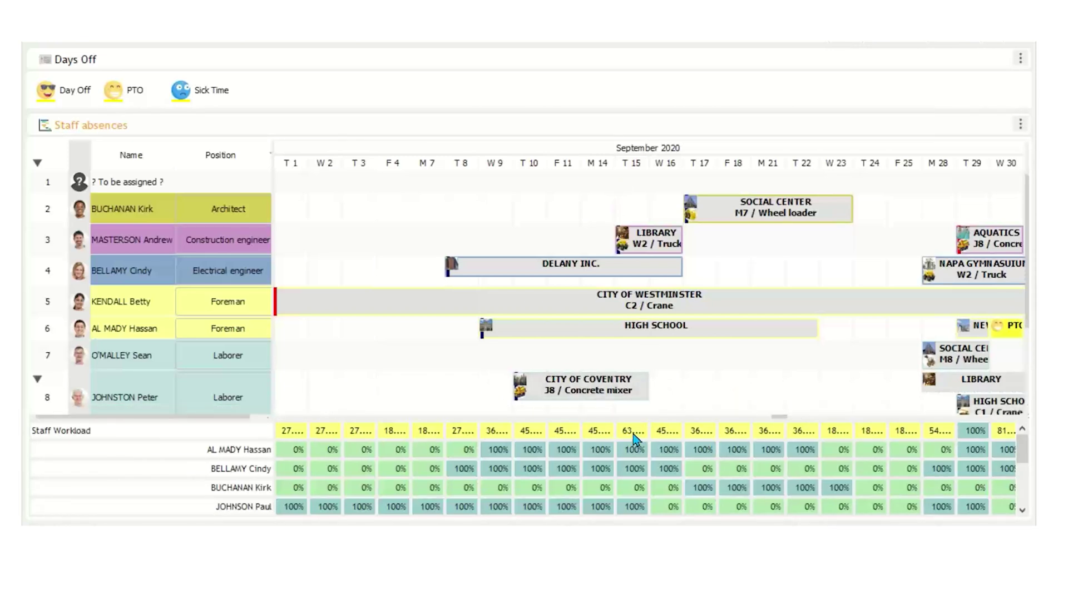
# Step: Switch to 3 - Vehicle Management and pick the Technical malfunction absence type
pyautogui.moveTo(635, 439)
pyautogui.moveTo(811, 39)
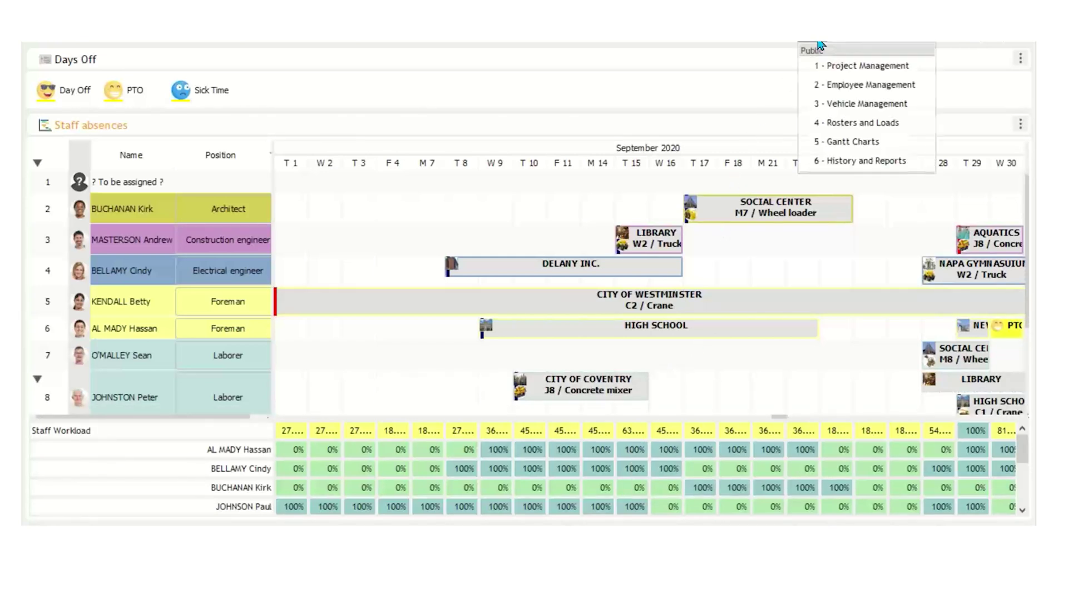
pyautogui.click(831, 103)
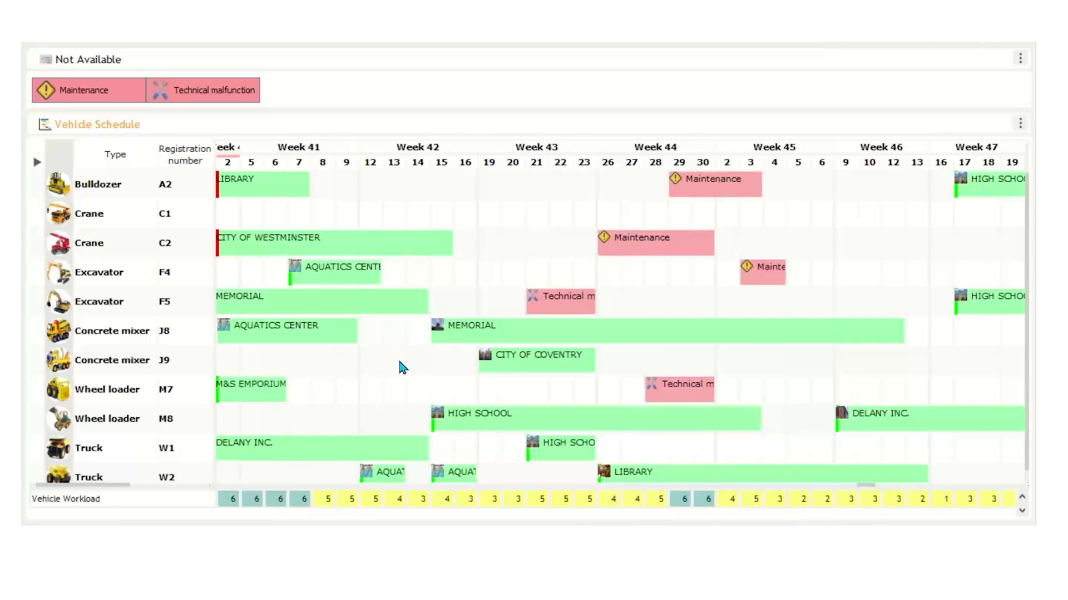
pyautogui.moveTo(300, 495)
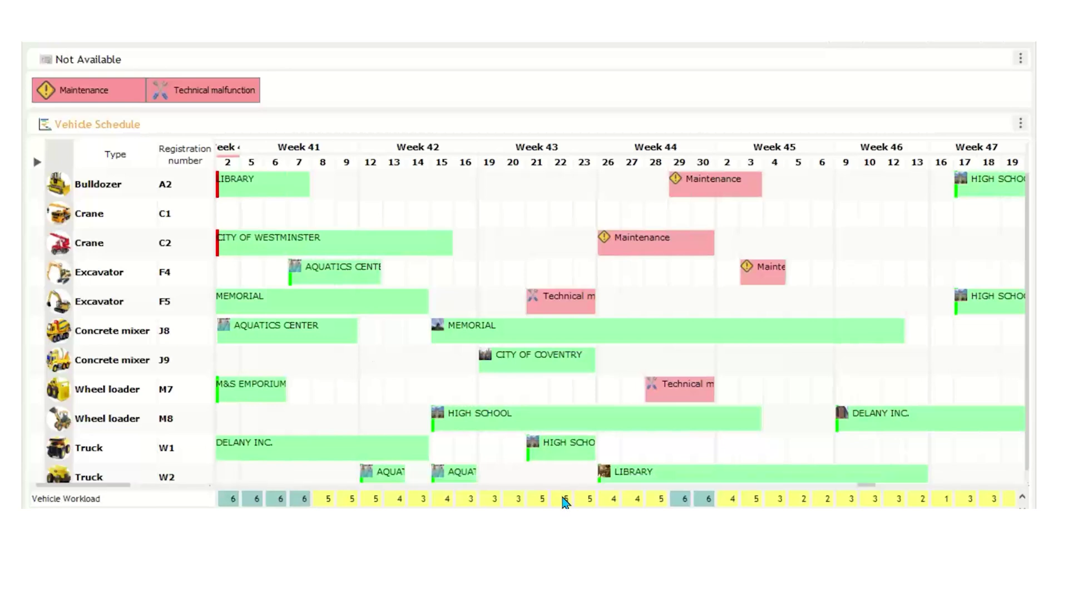
pyautogui.moveTo(713, 472)
pyautogui.click(221, 95)
# Step: Place a Technical malfunction on bulldozer A2 spanning 12 to 16 October
pyautogui.moveTo(222, 94); pyautogui.dragTo(373, 189)
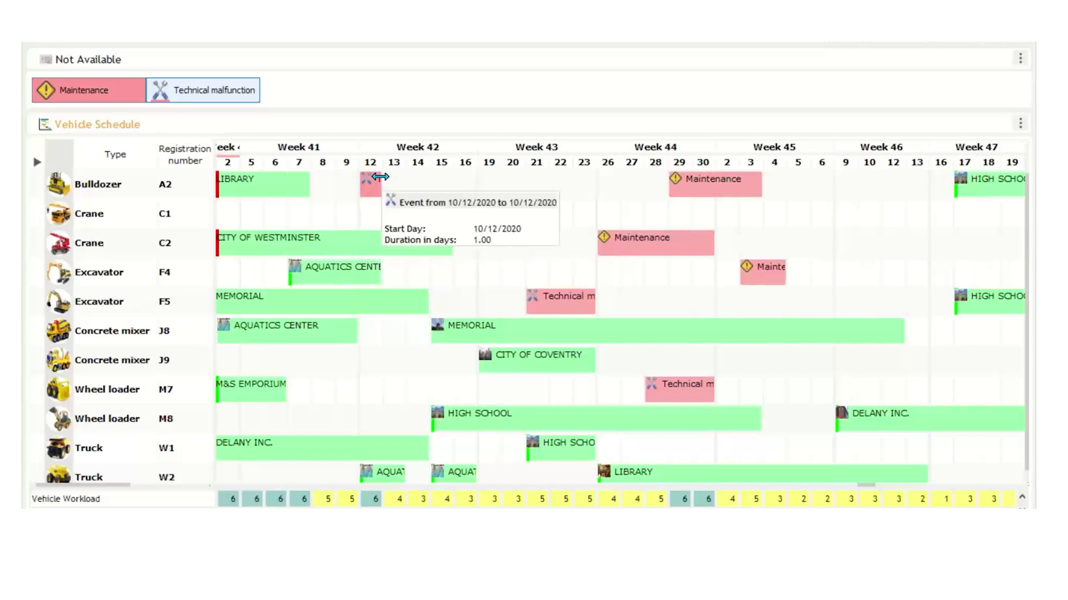
pyautogui.moveTo(382, 183); pyautogui.dragTo(473, 208)
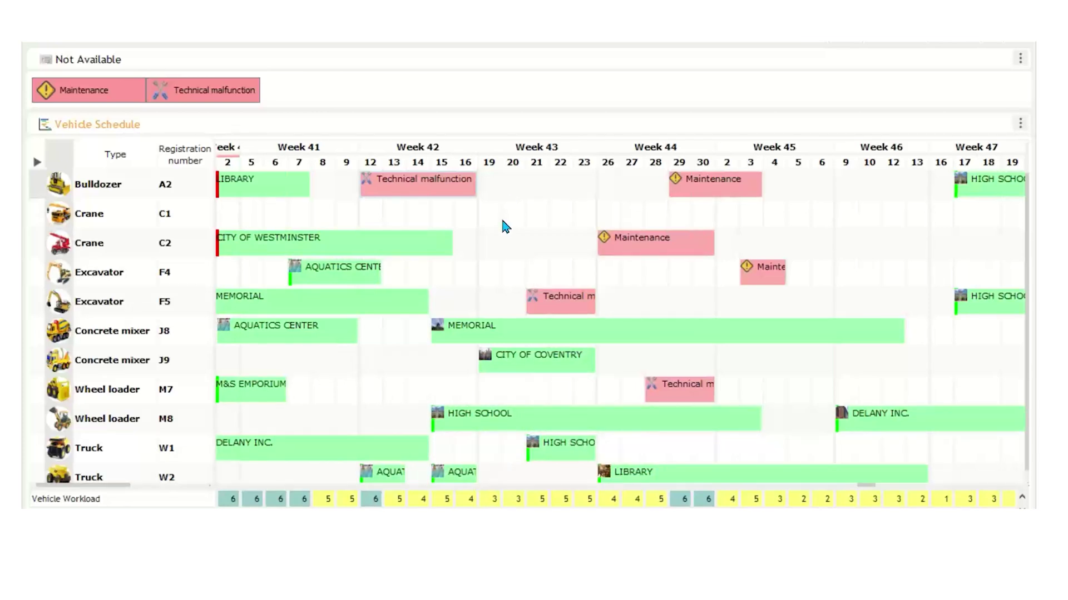
pyautogui.rightClick(141, 156)
pyautogui.moveTo(226, 223)
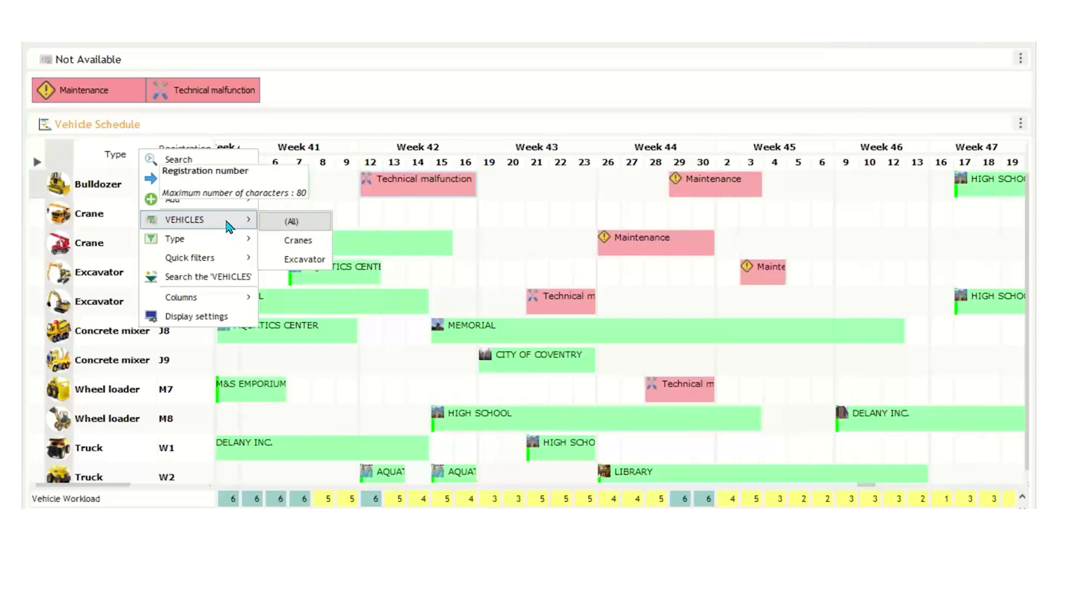
pyautogui.click(305, 243)
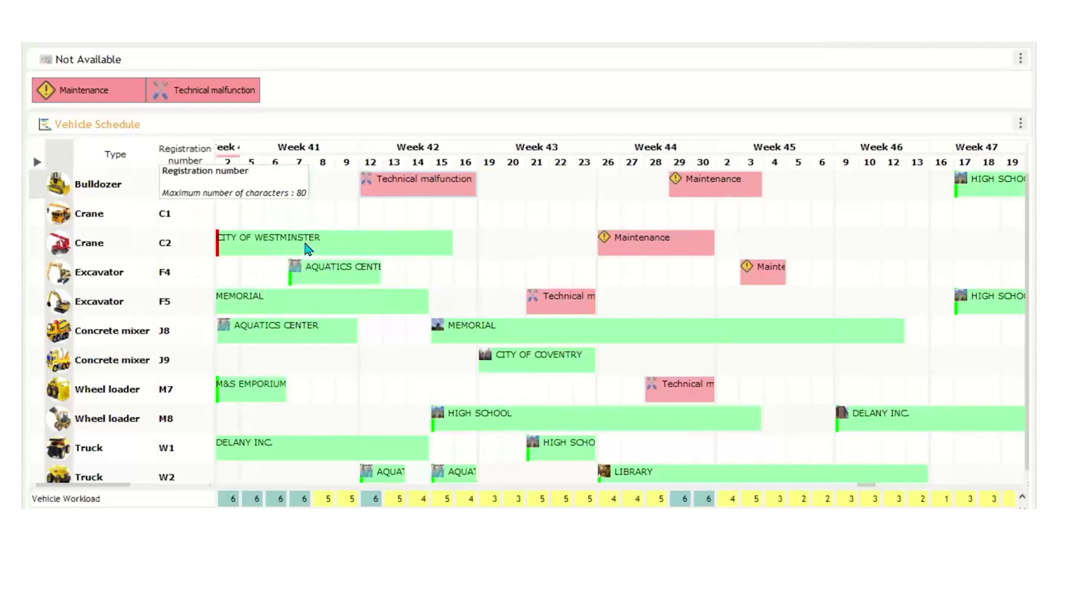
pyautogui.rightClick(140, 127)
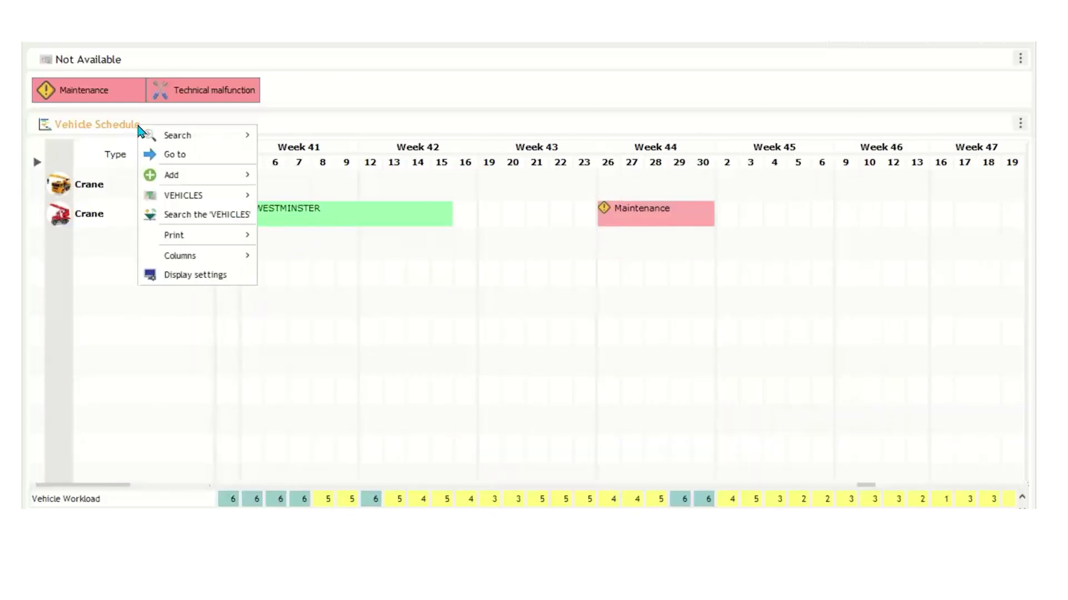
pyautogui.moveTo(211, 196)
pyautogui.click(304, 239)
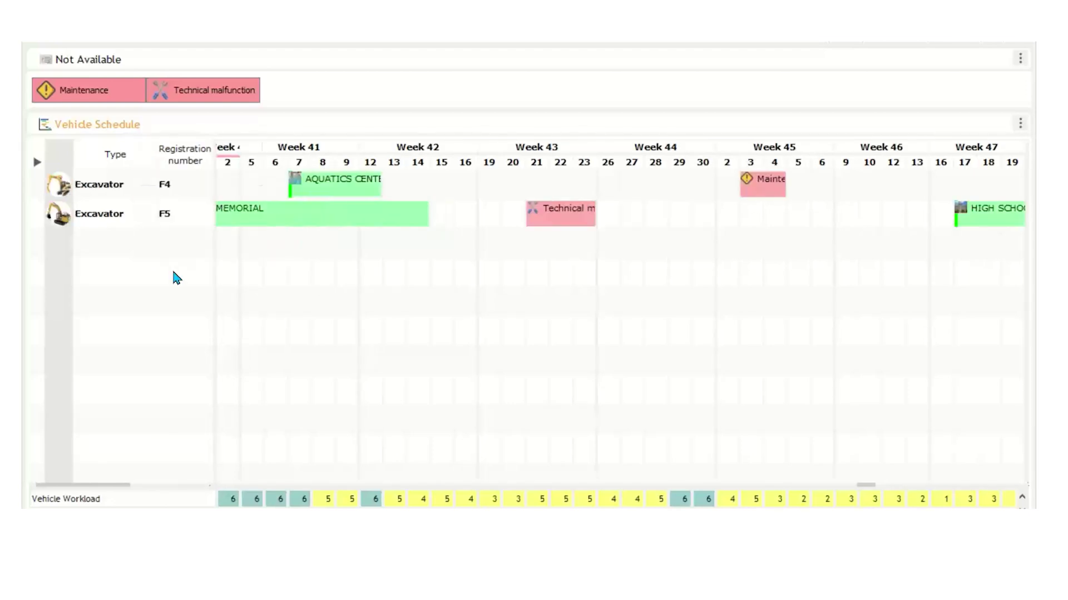
pyautogui.rightClick(131, 124)
pyautogui.moveTo(197, 190)
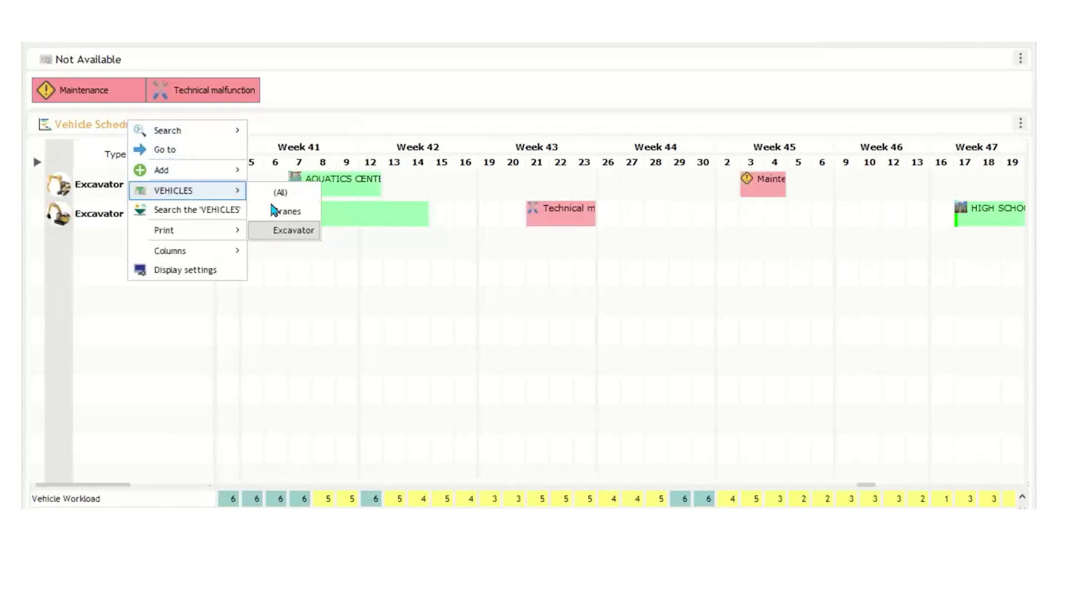
pyautogui.click(286, 192)
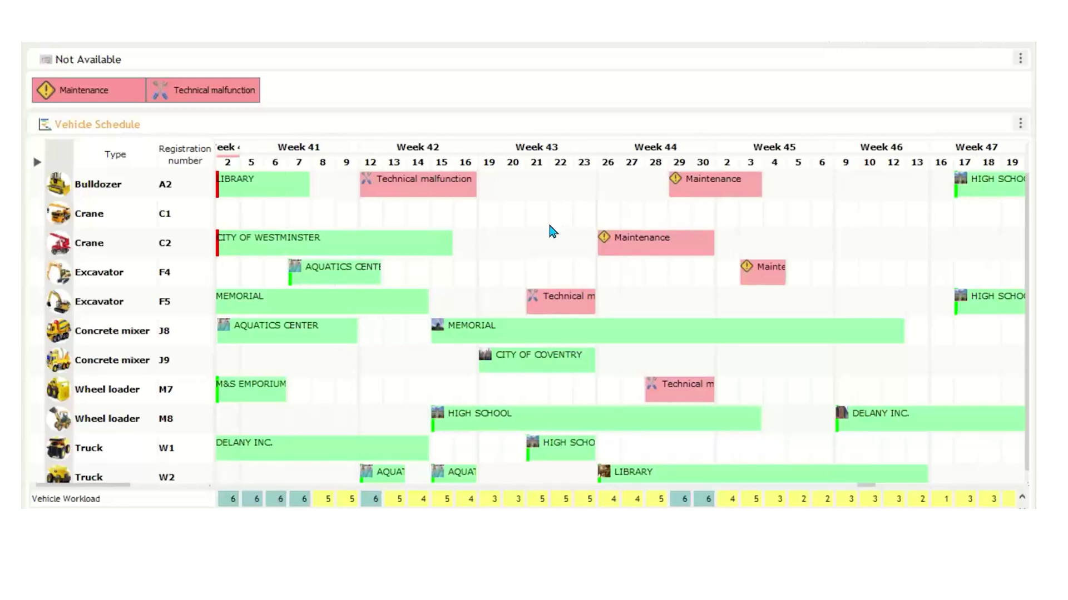
# Step: Switch to the Rosters and Loads module and move both schedules back two days
pyautogui.click(801, 43)
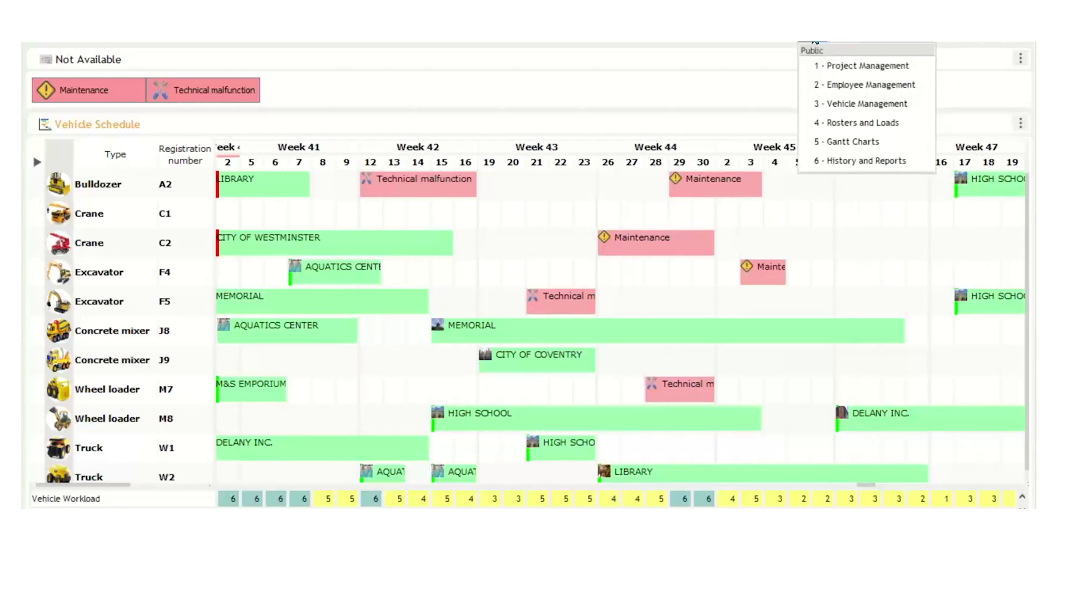
pyautogui.click(883, 125)
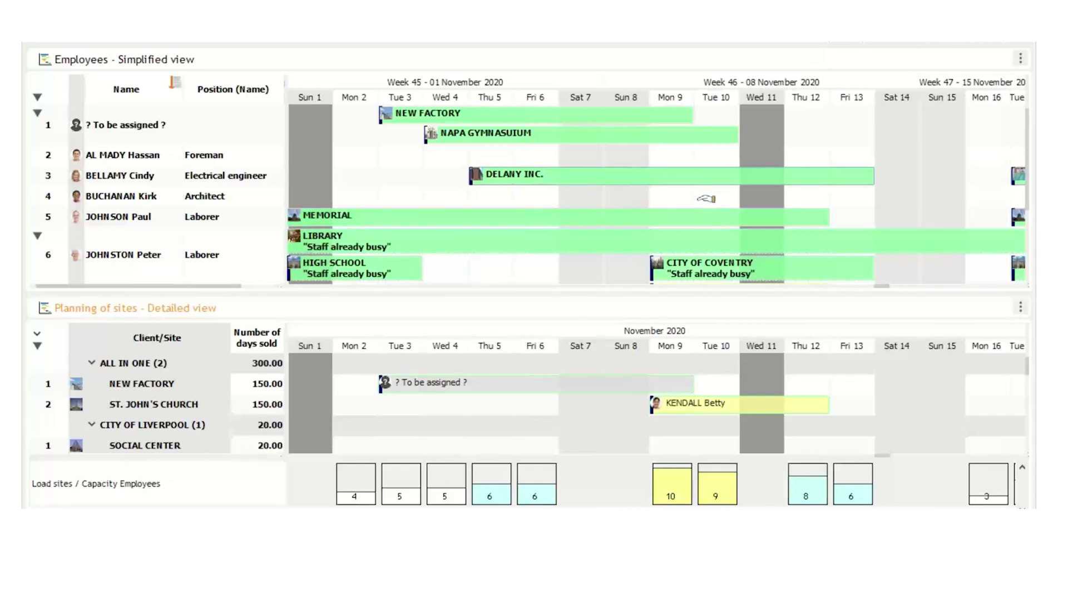
pyautogui.click(354, 281)
pyautogui.click(355, 282)
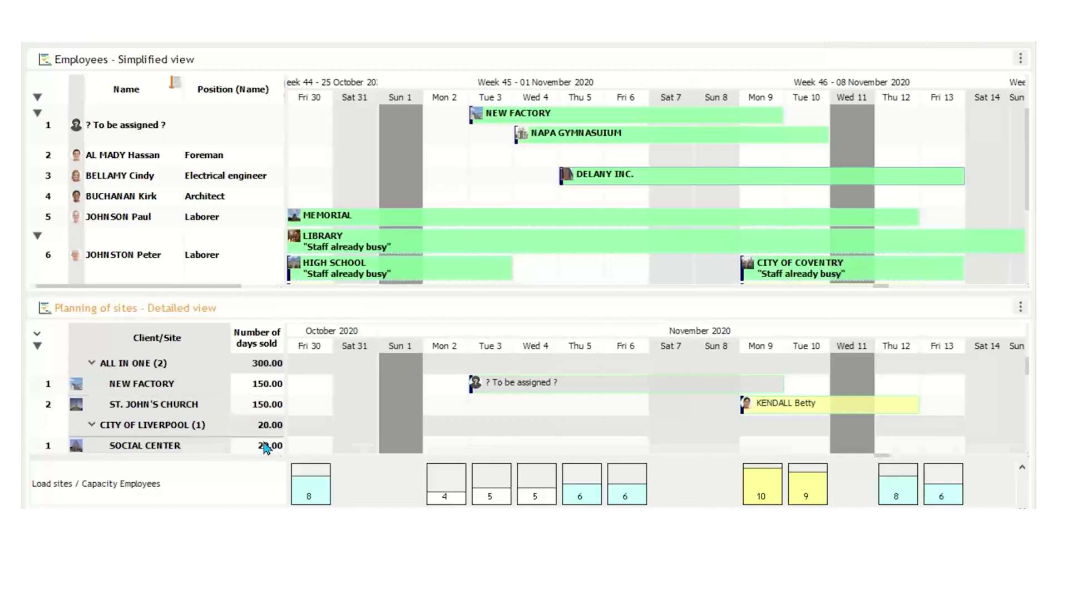
# Step: Review the daily site load versus employee capacity bars, then bring up the planning module list
pyautogui.moveTo(267, 448)
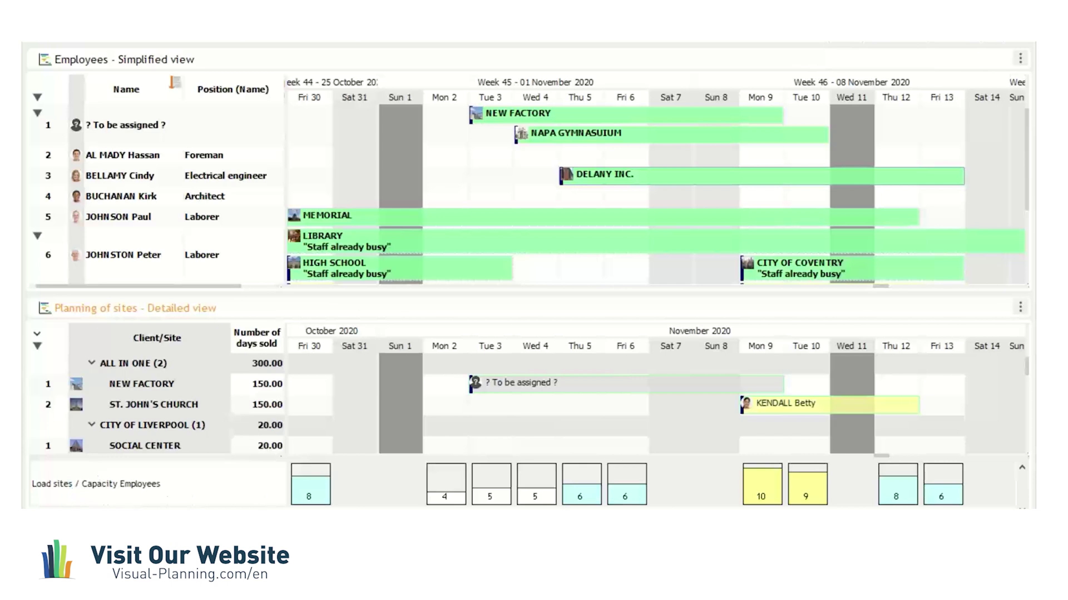
pyautogui.moveTo(725, 502)
pyautogui.moveTo(766, 492)
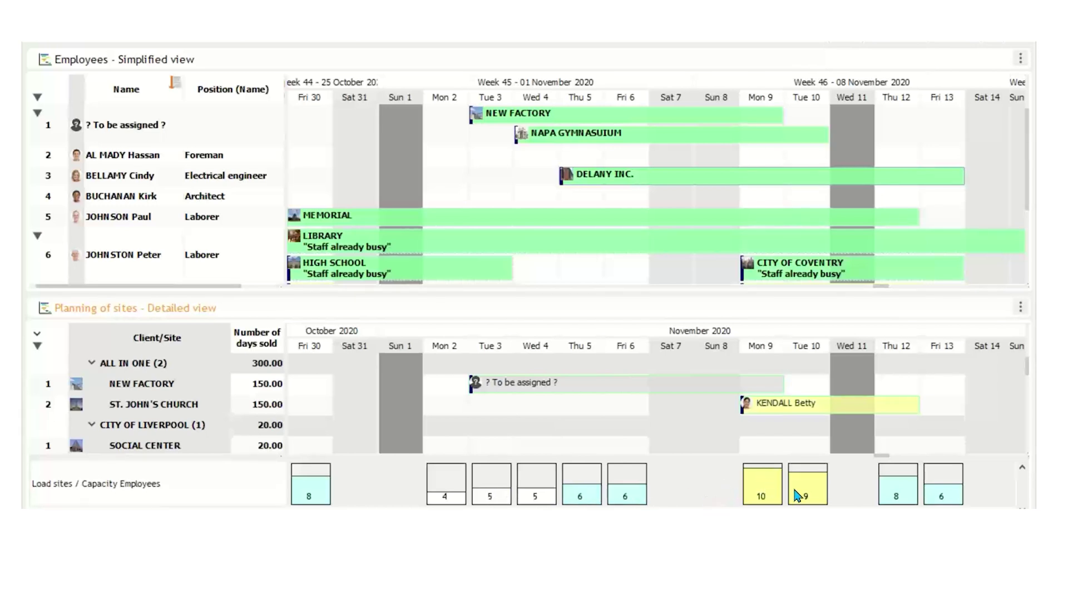
pyautogui.moveTo(690, 487)
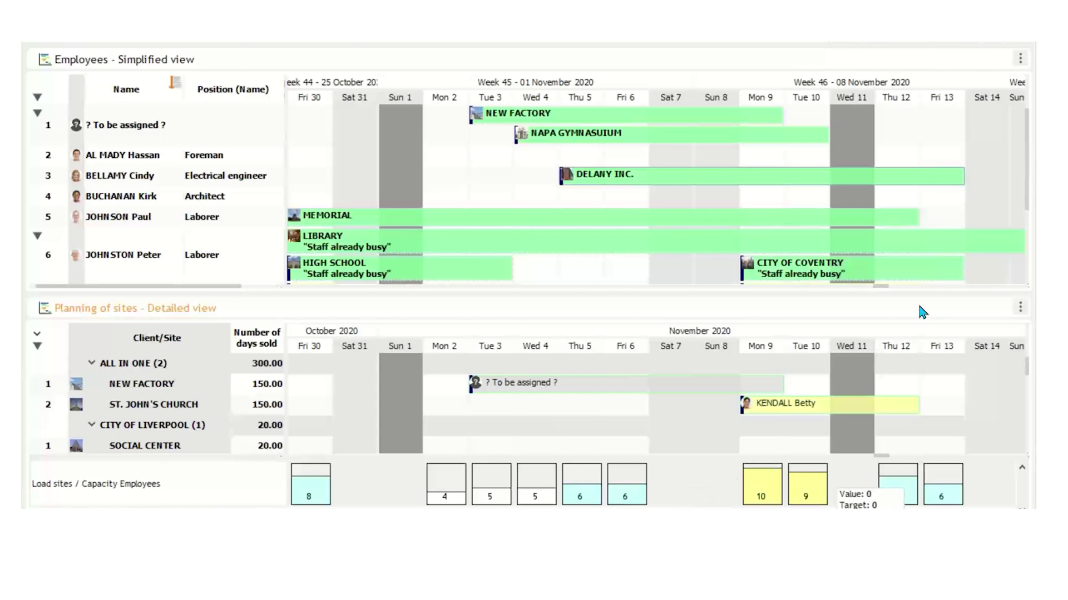
pyautogui.moveTo(837, 504)
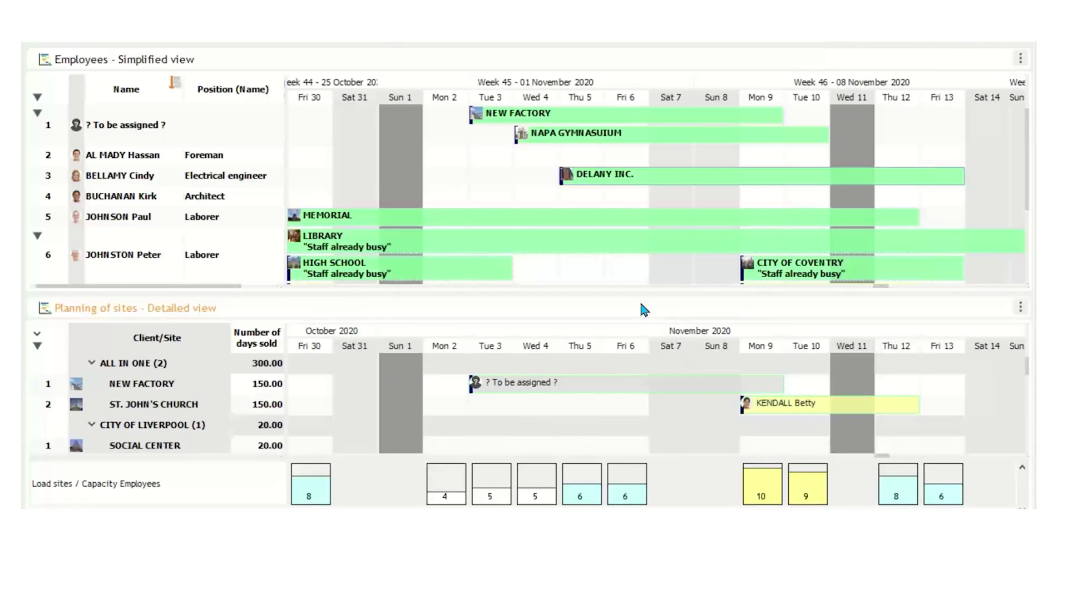
pyautogui.click(815, 45)
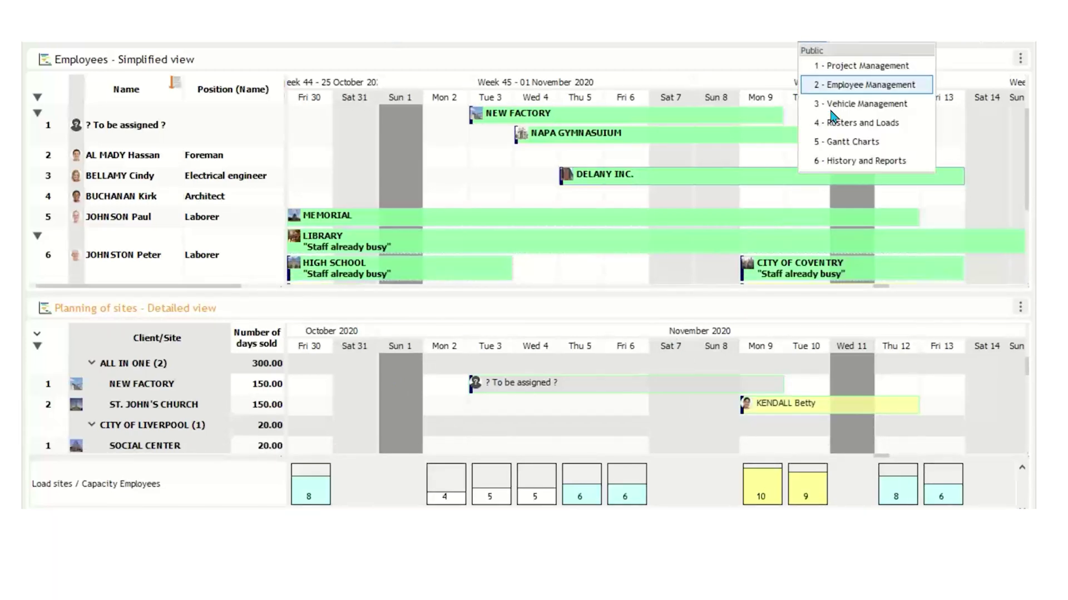
# Step: In Gantt Charts, view AQUATICS CENTER, CITY OF COVENTRY, DELANY INC. and CITY OF WESTMINSTER charts
pyautogui.click(840, 146)
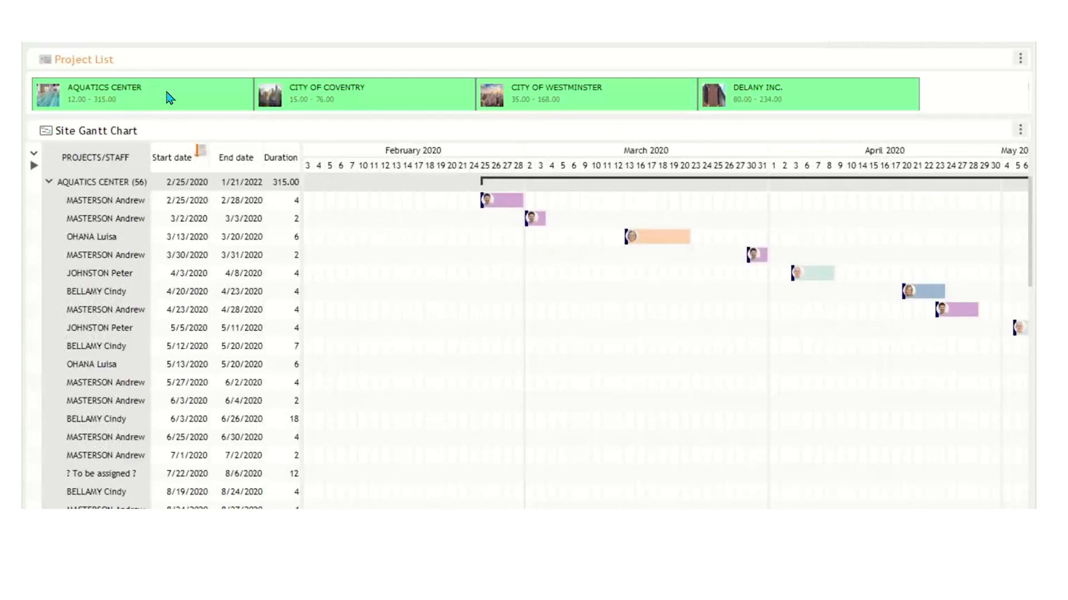
pyautogui.click(223, 98)
pyautogui.click(351, 103)
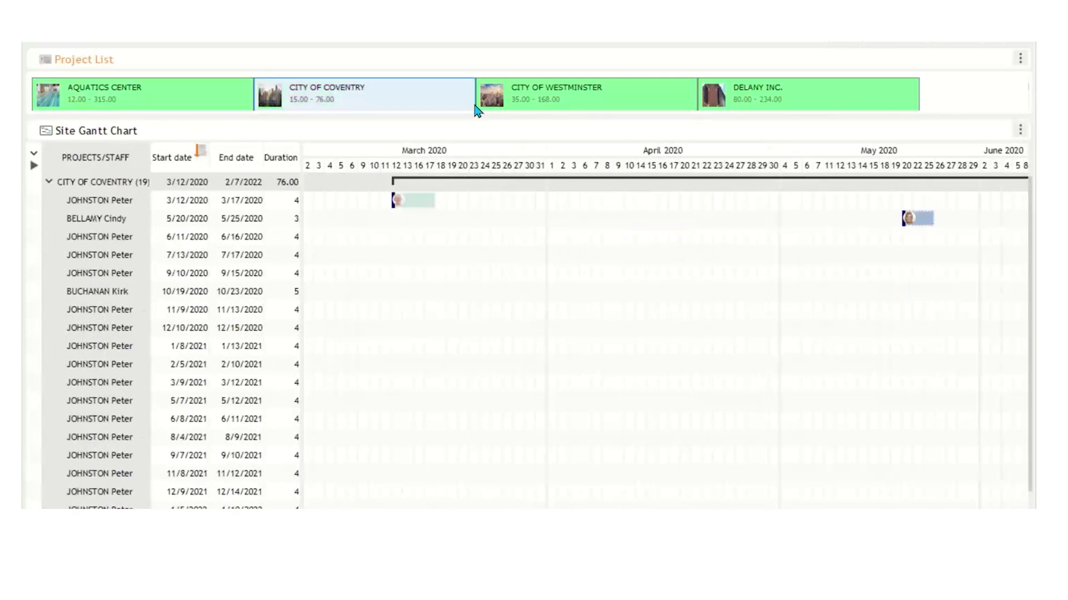
pyautogui.click(170, 101)
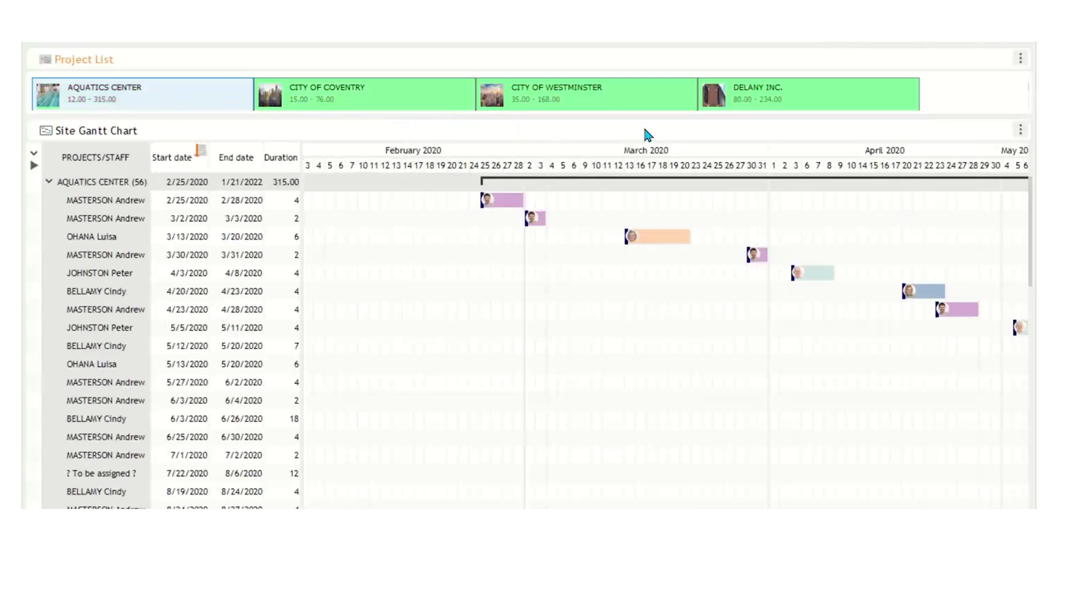
pyautogui.click(742, 100)
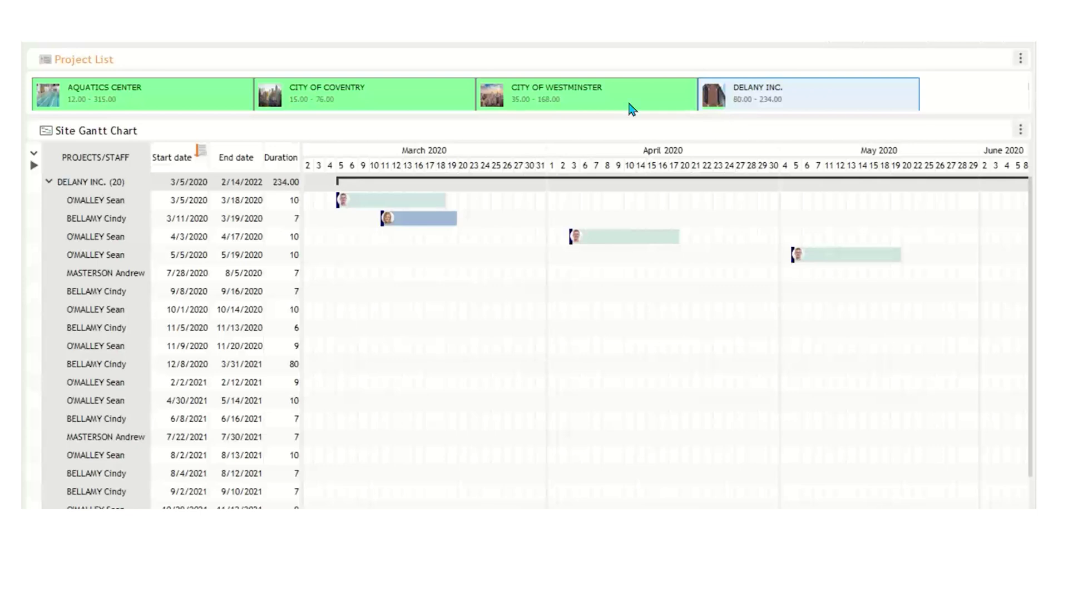
pyautogui.click(599, 97)
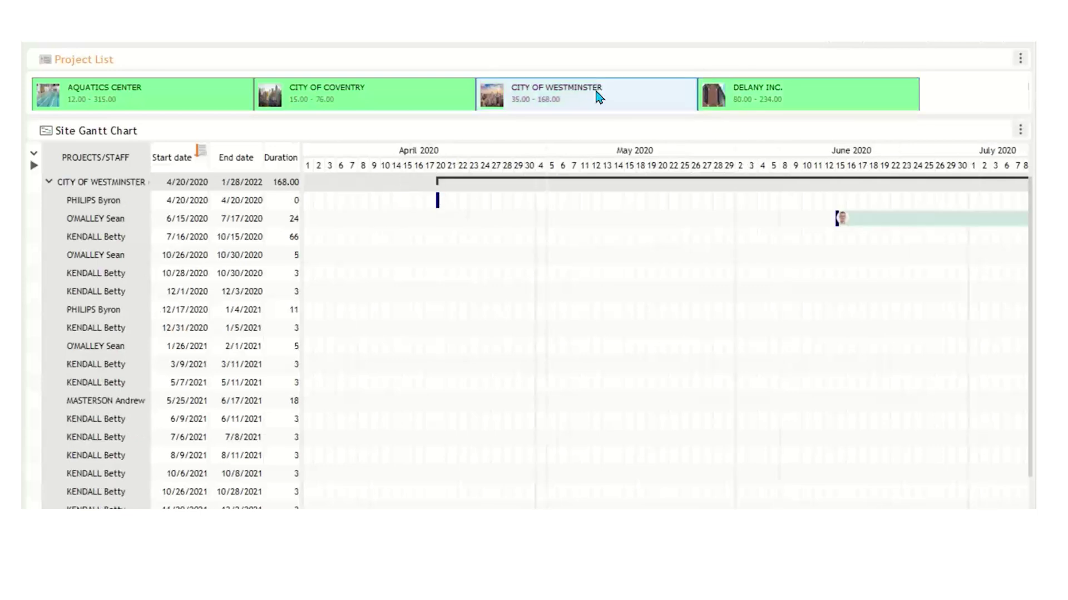
pyautogui.click(366, 106)
pyautogui.click(196, 102)
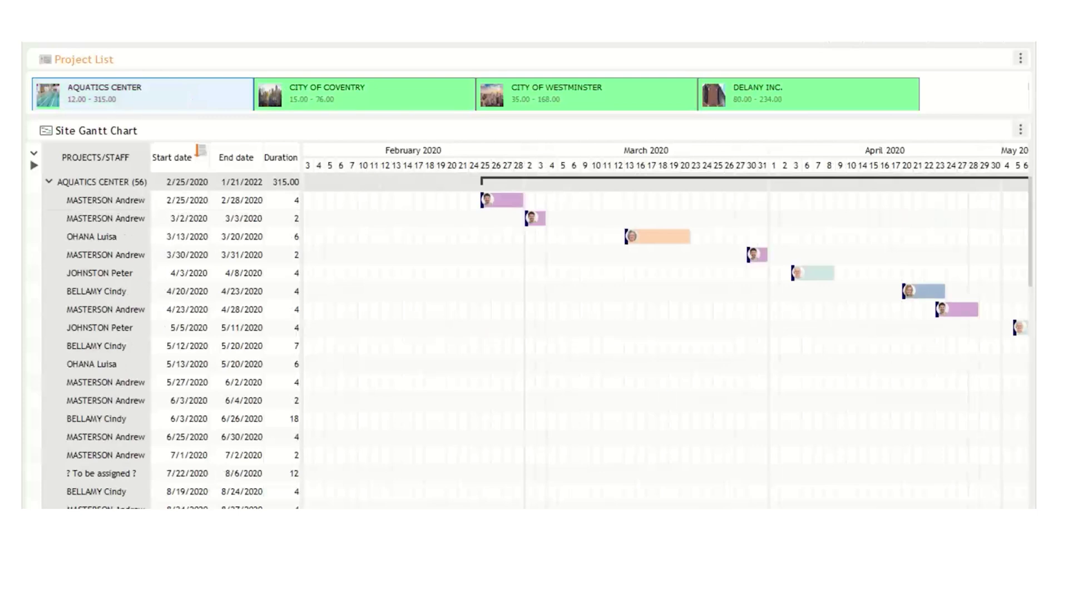
# Step: Scroll across the AQUATICS CENTER Gantt chart, then bring up the module list
pyautogui.hscroll(3, 665, 339)
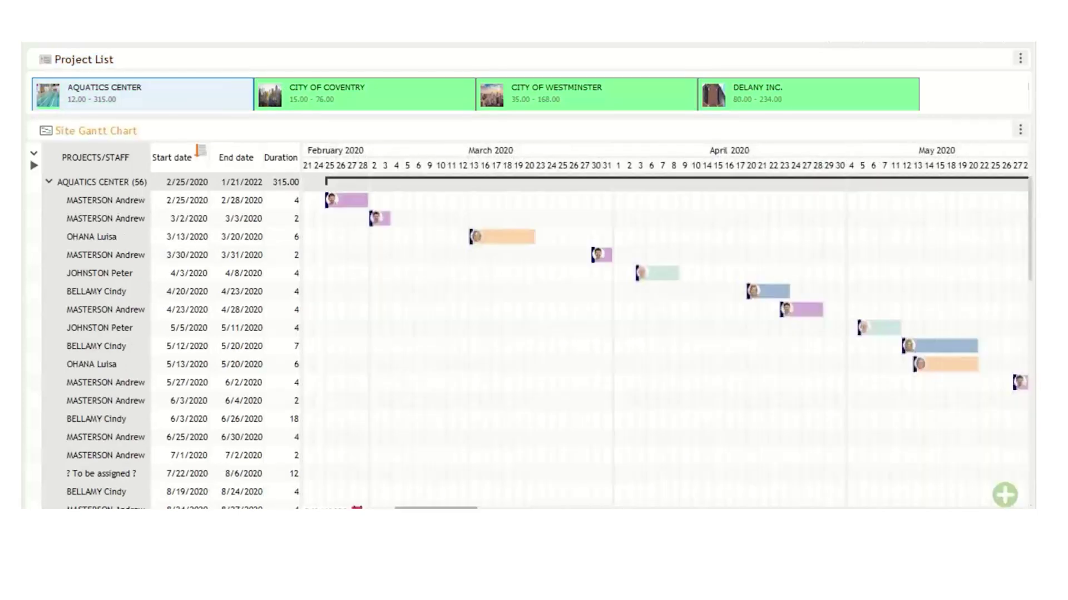
pyautogui.hscroll(3, 665, 339)
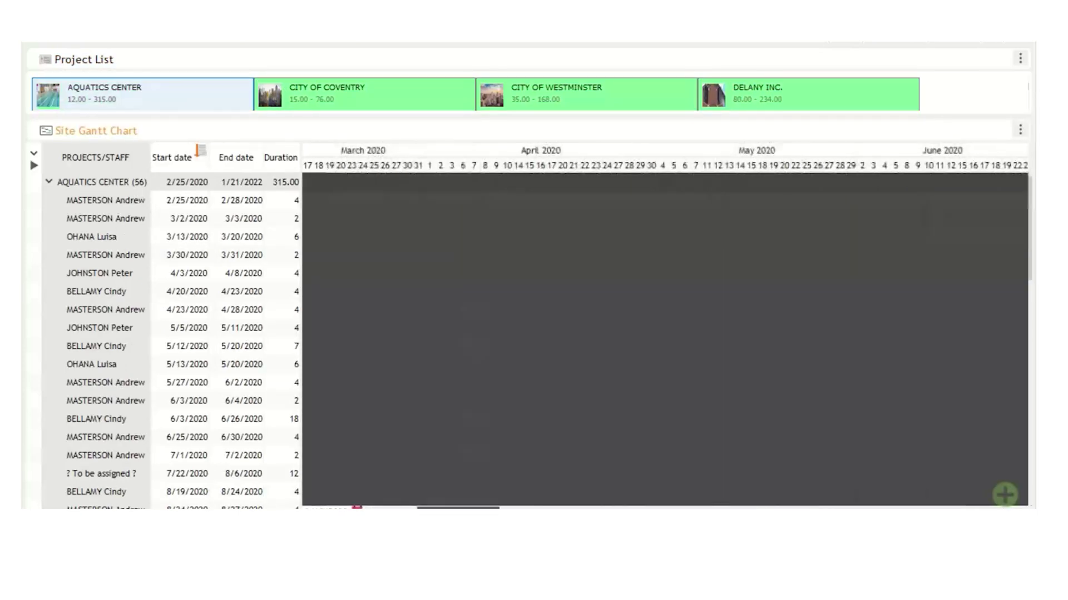
pyautogui.hscroll(-6, 664, 339)
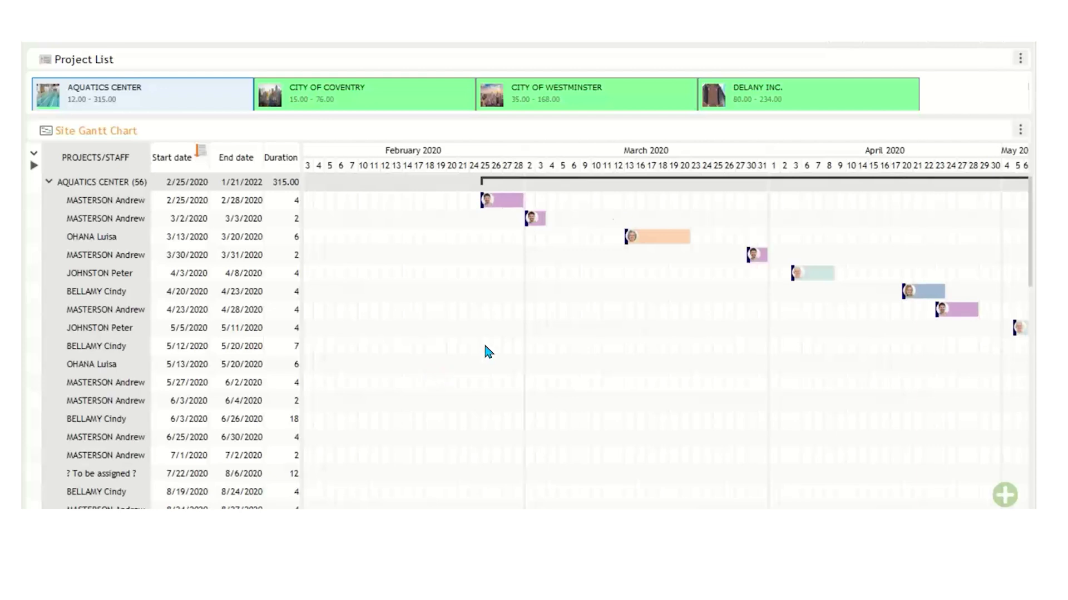
pyautogui.click(807, 43)
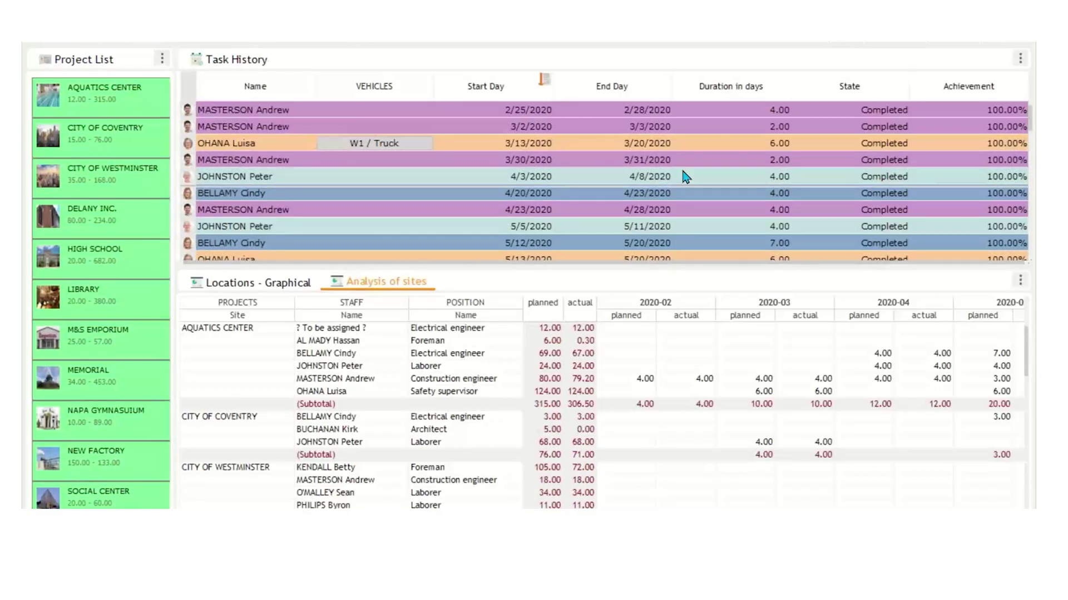
# Step: Show DELANY INC. then CITY OF WESTMINSTER task history, scroll the site analysis, and open the achievement chart
pyautogui.click(99, 220)
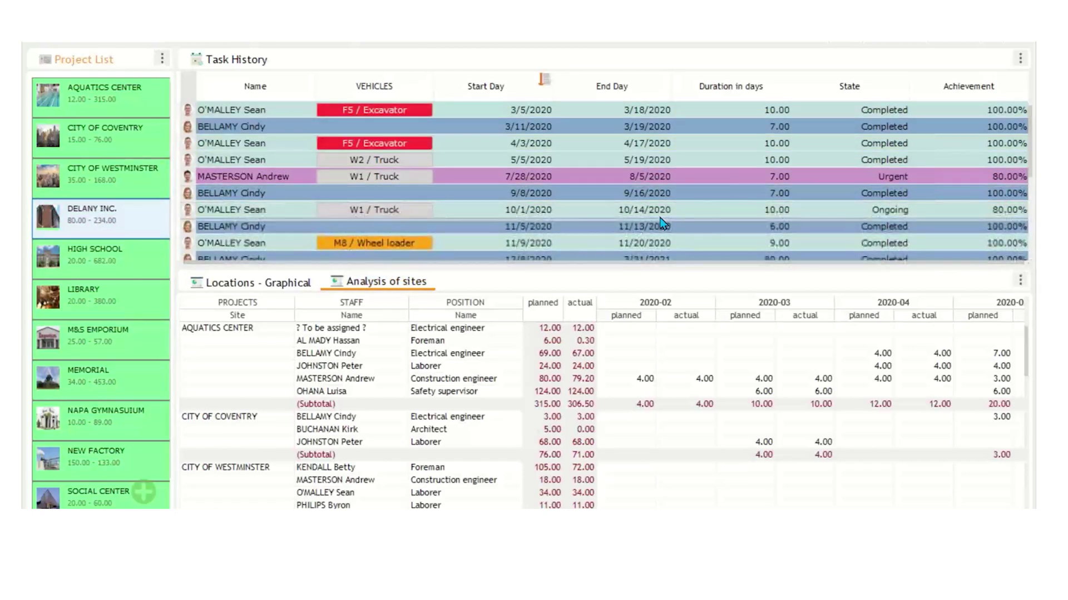
pyautogui.click(106, 177)
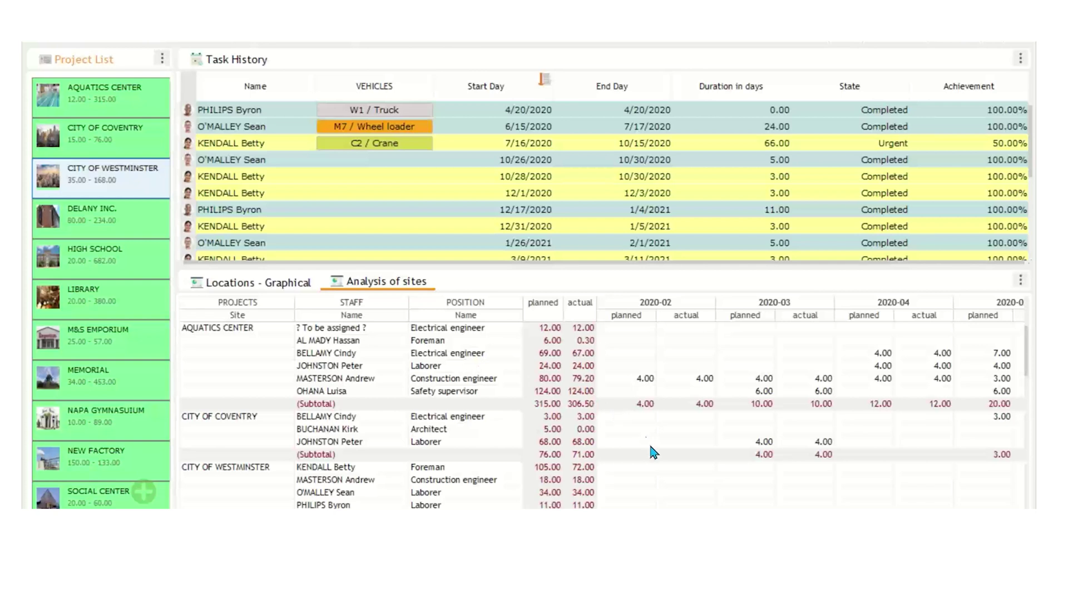
pyautogui.hscroll(3, 436, 503)
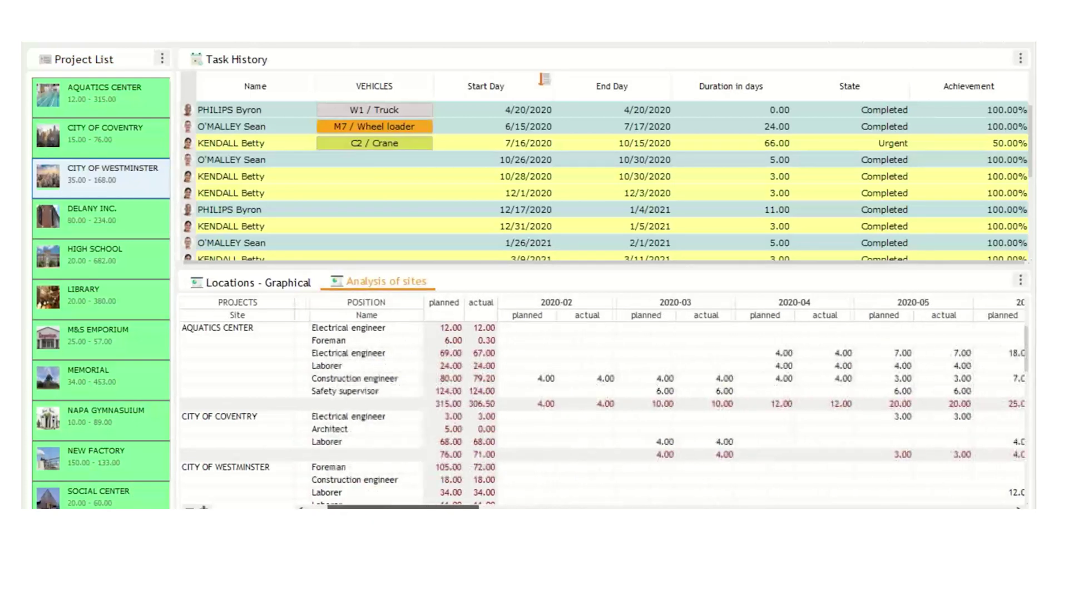
pyautogui.hscroll(5, 603, 405)
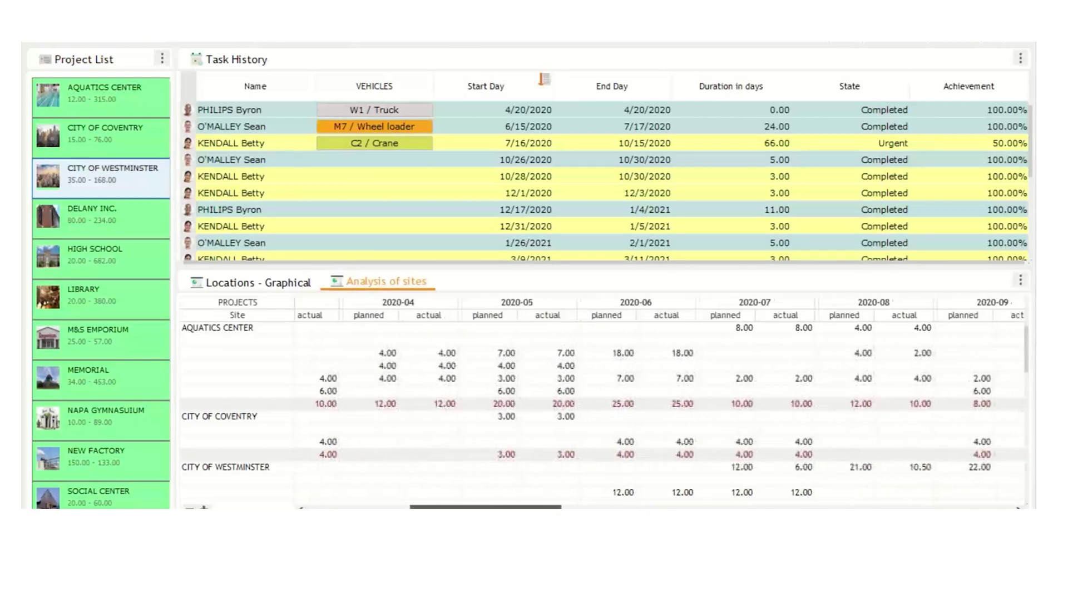
pyautogui.hscroll(6, 660, 405)
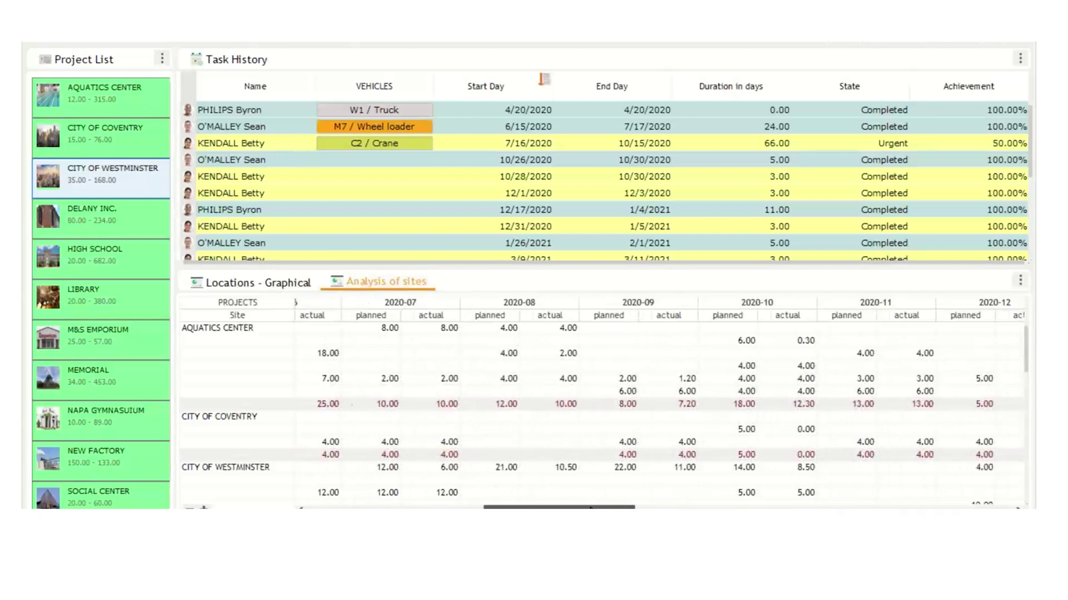
pyautogui.hscroll(-14, 587, 507)
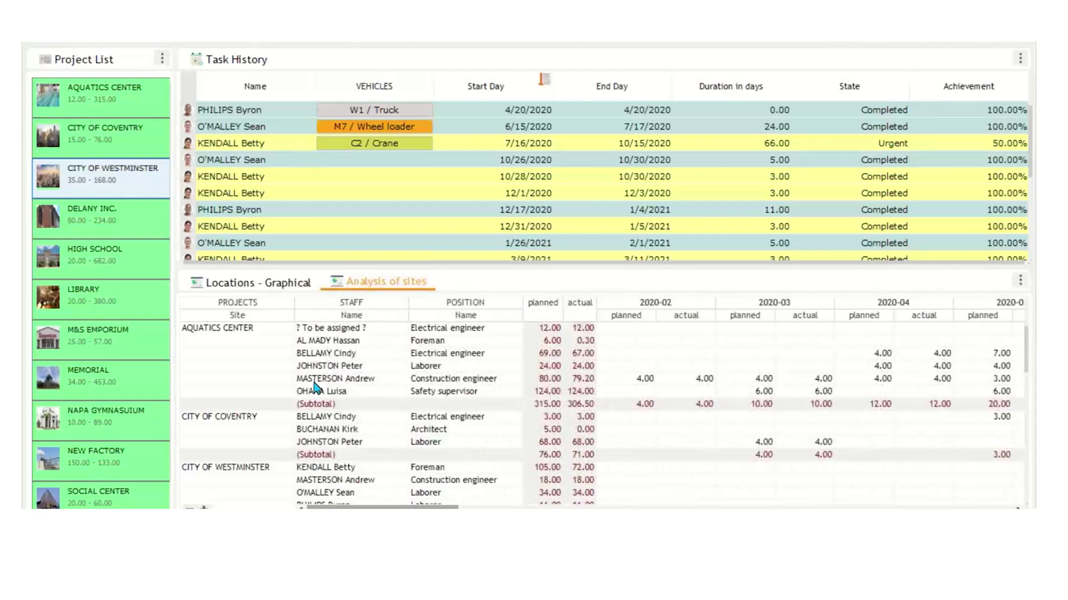
pyautogui.click(288, 286)
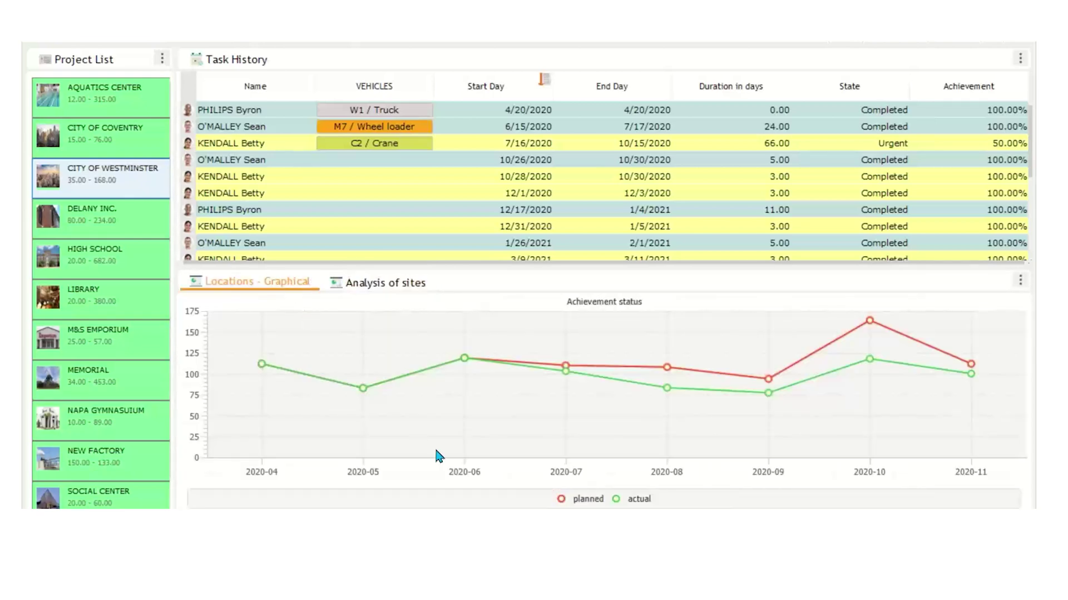